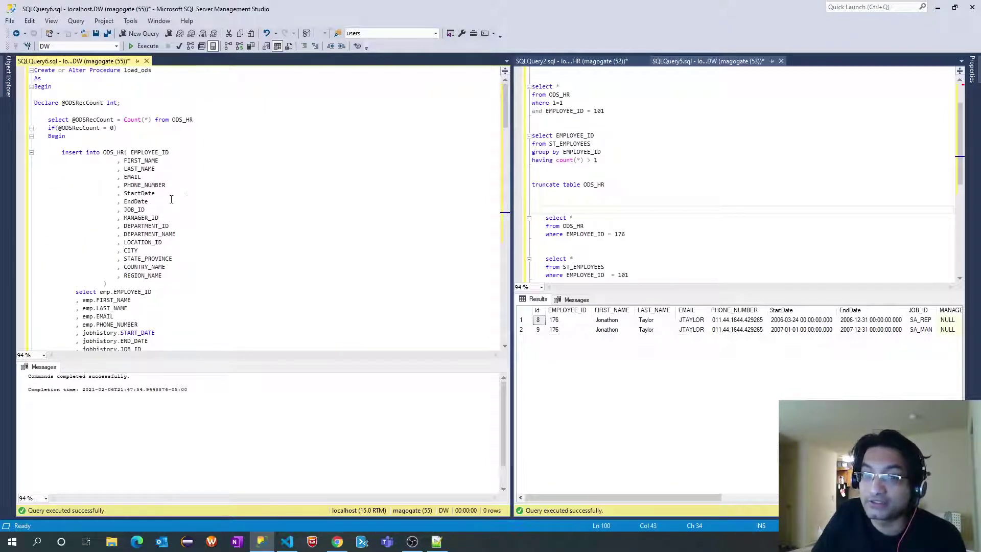
# - Review the initial-load branch of the load_ods procedure, from the ODS_HR record count check to the insert sourced from ST_JOB_HISTORY
pyautogui.scroll(-4, 227, 203)
pyautogui.scroll(-3, 227, 203)
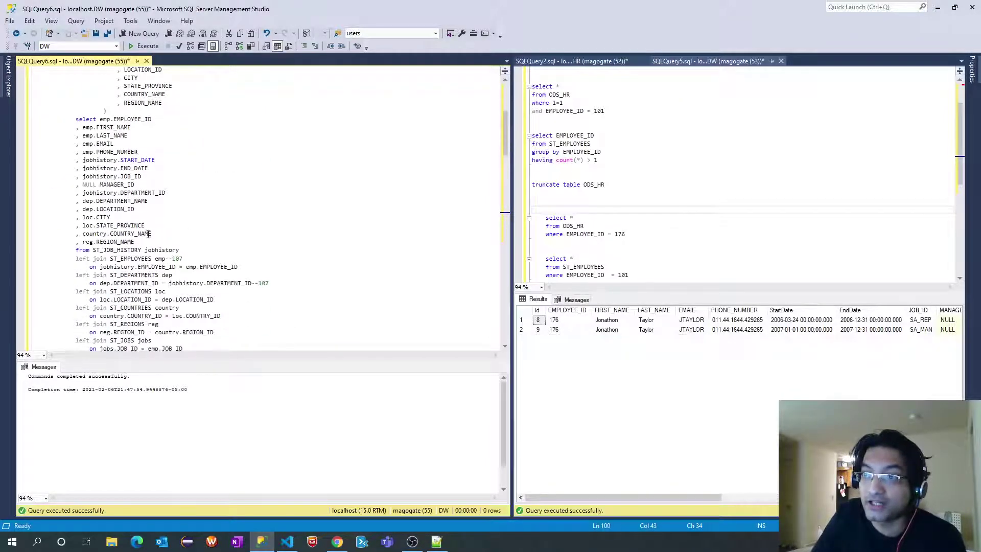
pyautogui.click(117, 250)
pyautogui.doubleClick(117, 250)
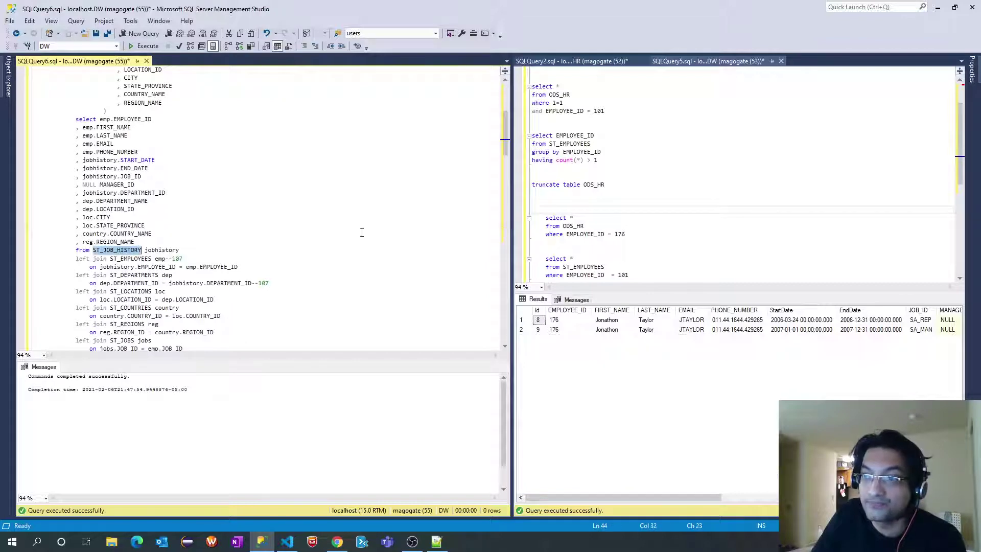
pyautogui.scroll(-4, 362, 231)
pyautogui.scroll(5, 362, 232)
pyautogui.scroll(5, 362, 232)
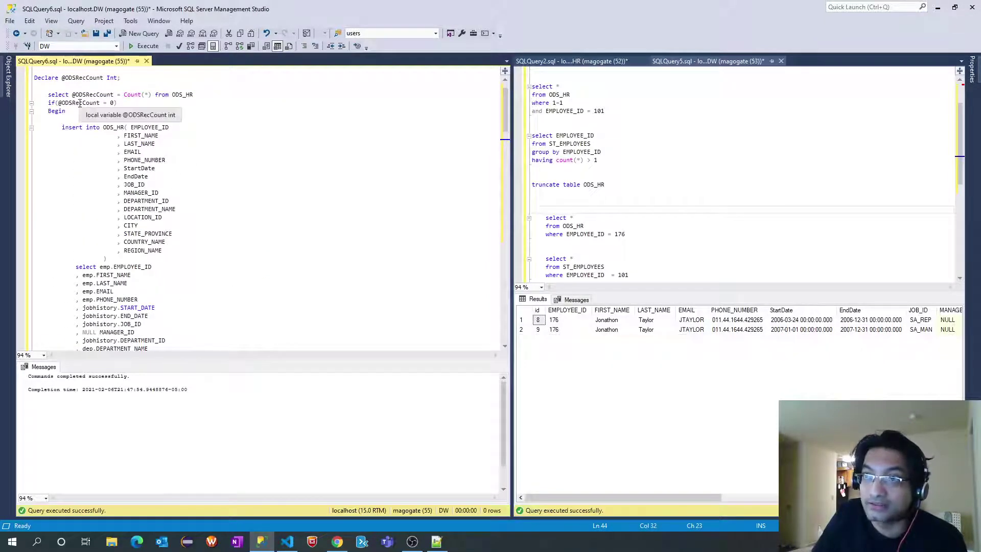
pyautogui.scroll(-5, 299, 185)
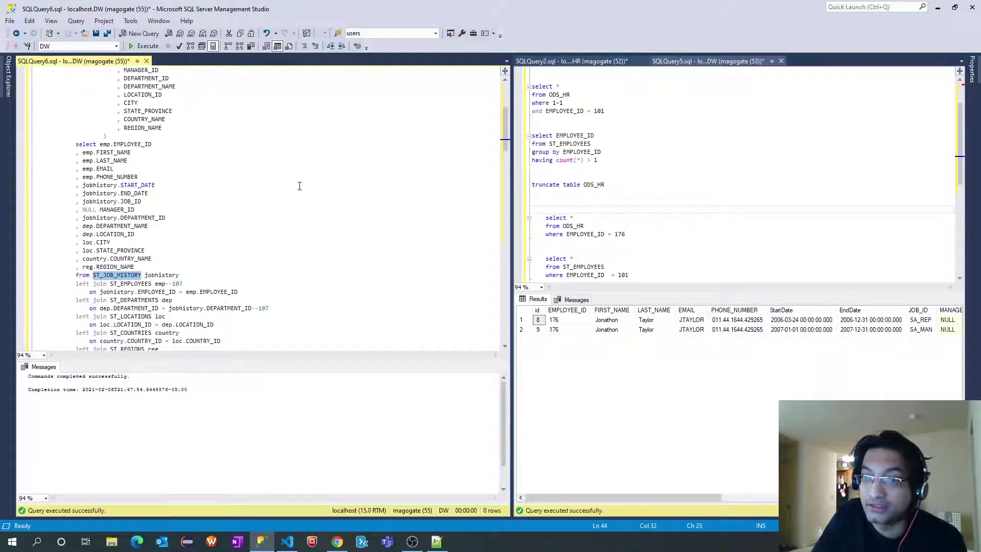
# - Review the second ODS_HR insert in load_ods, including its ST_EMPLOYEES source and not exists filter
pyautogui.scroll(-9, 300, 186)
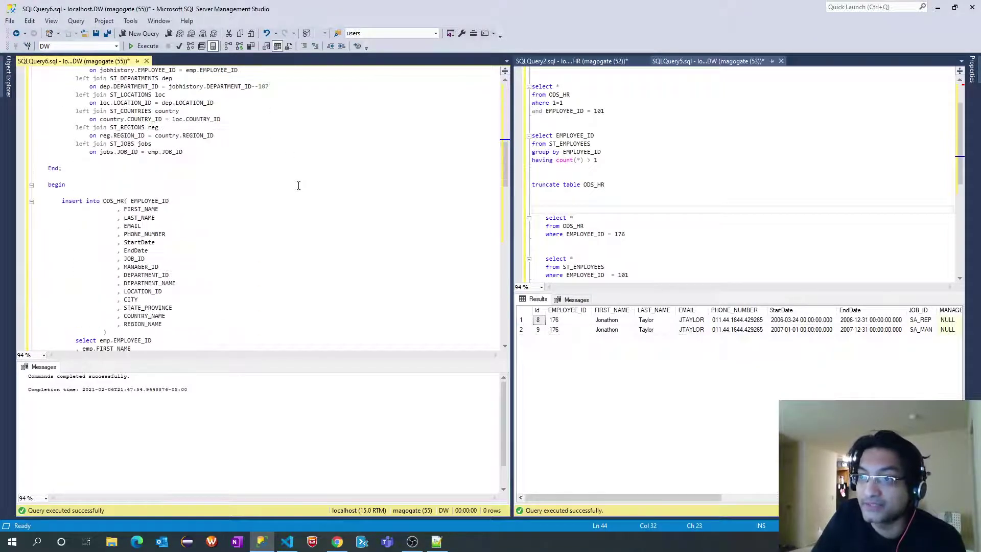
pyautogui.scroll(-4, 297, 184)
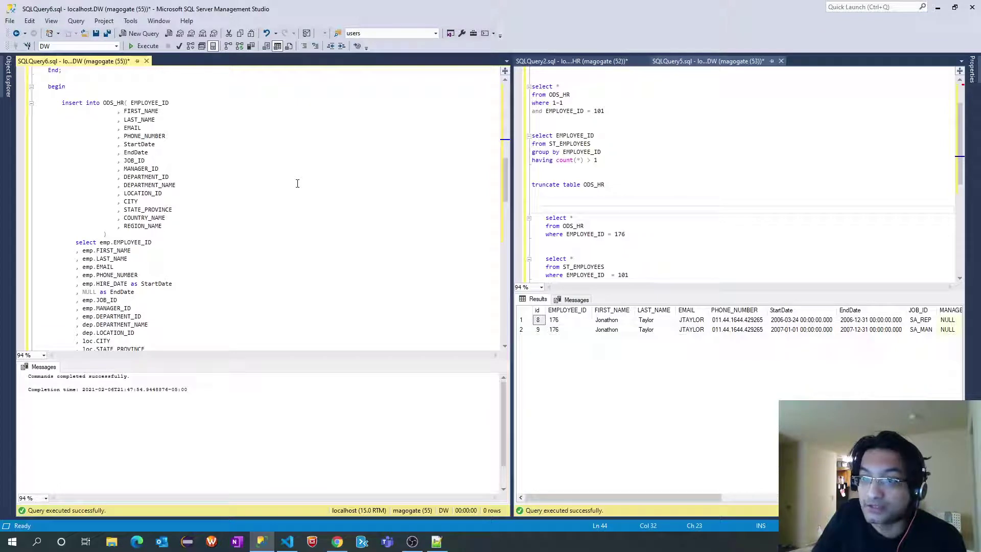
pyautogui.scroll(-4, 244, 173)
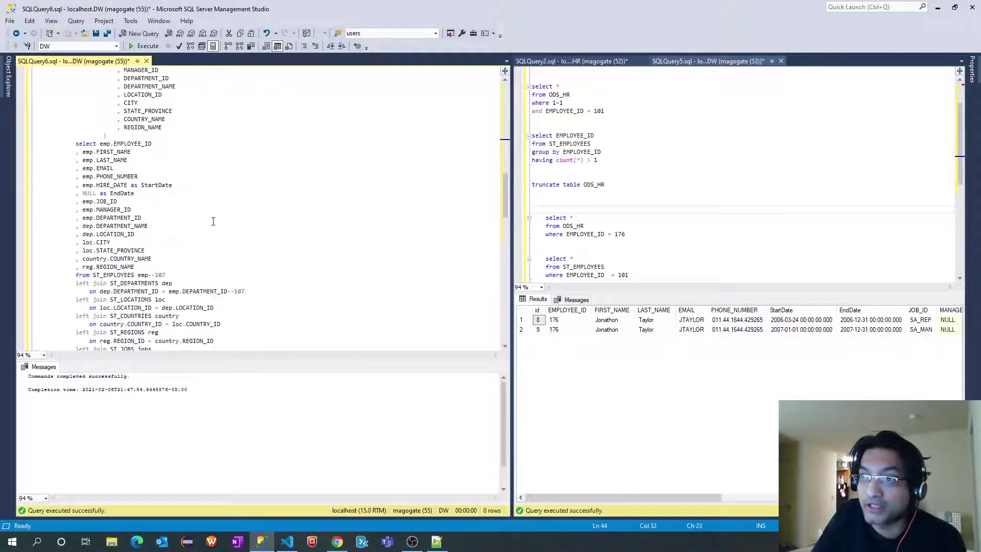
pyautogui.doubleClick(116, 274)
pyautogui.scroll(-6, 352, 228)
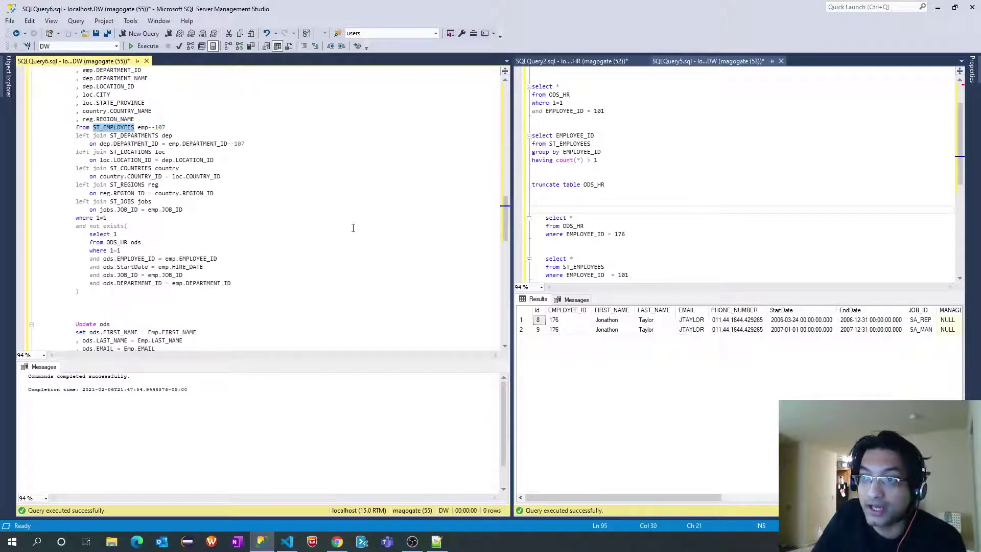
# - Examine the ODS_HR update statement, including its set columns, UpdatedOn assignment, employee subquery and join conditions
pyautogui.scroll(-4, 352, 228)
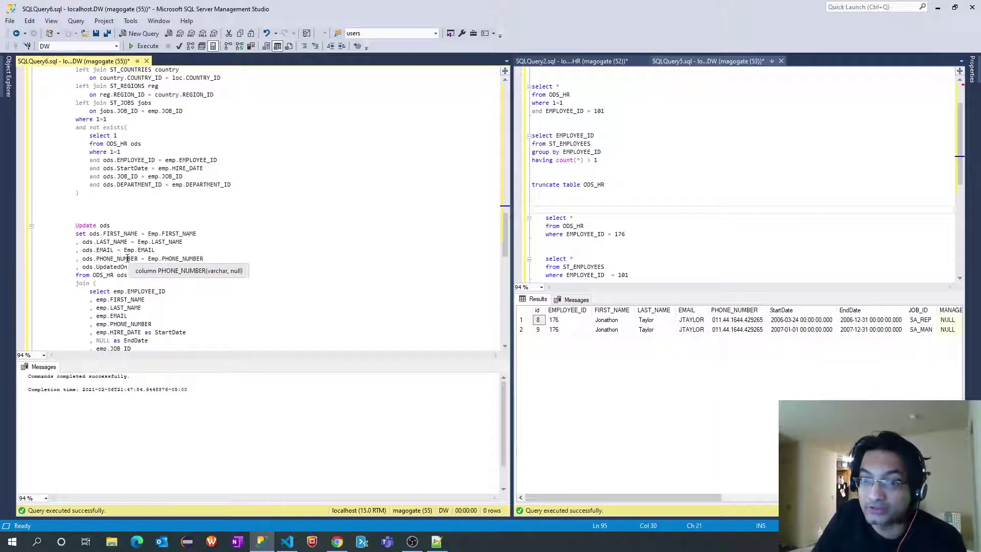
pyautogui.moveTo(75, 268); pyautogui.dragTo(174, 269)
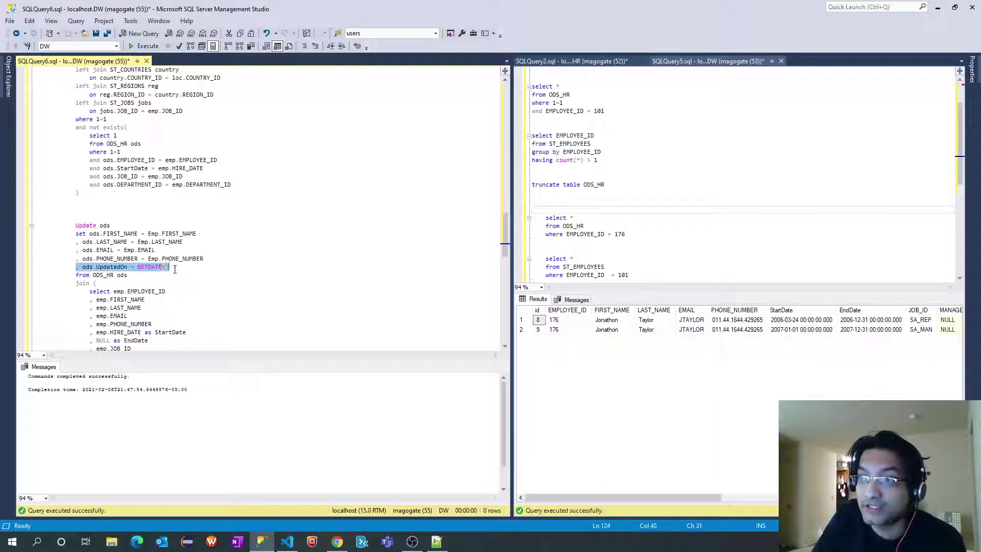
pyautogui.click(184, 267)
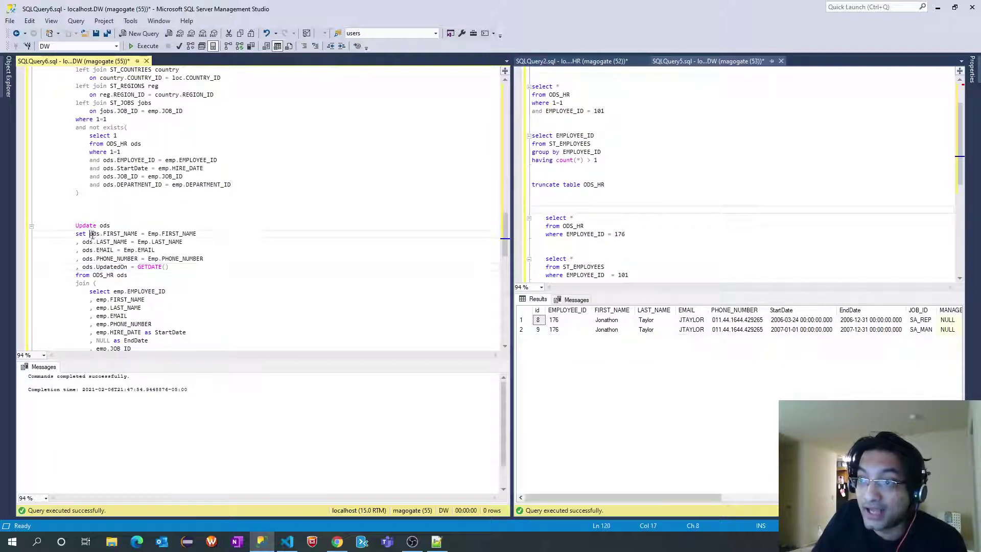
pyautogui.moveTo(90, 233); pyautogui.dragTo(211, 259)
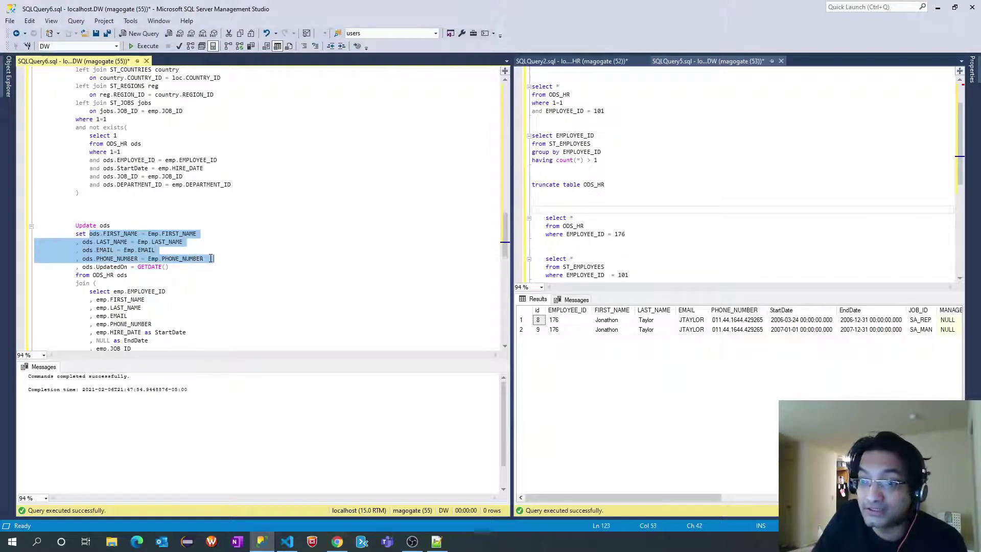
pyautogui.click(182, 274)
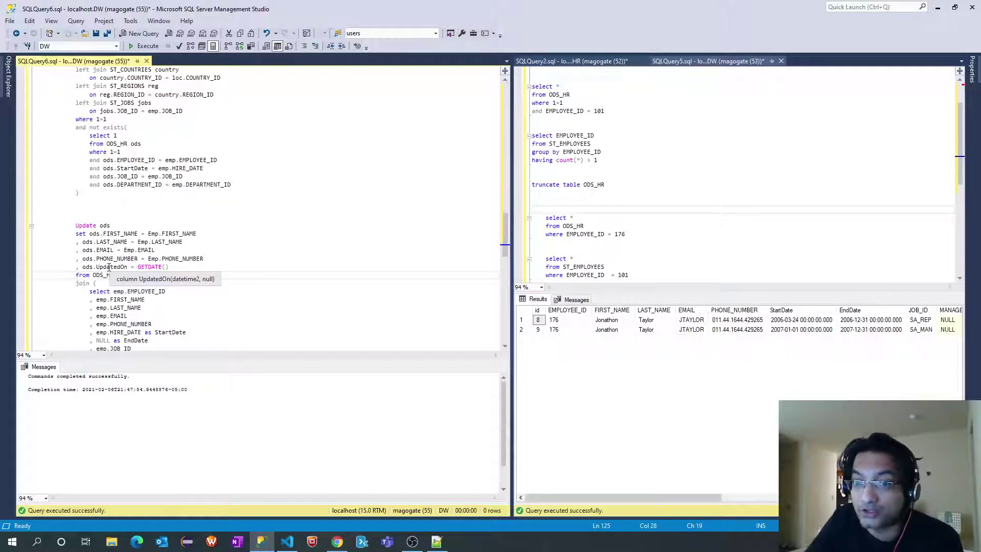
pyautogui.scroll(-10, 109, 268)
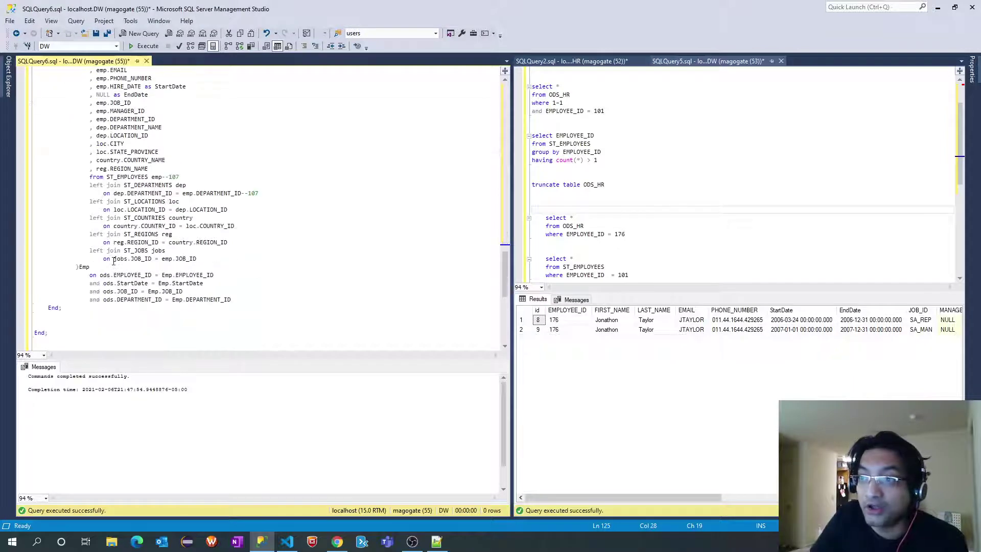
pyautogui.scroll(8, 113, 261)
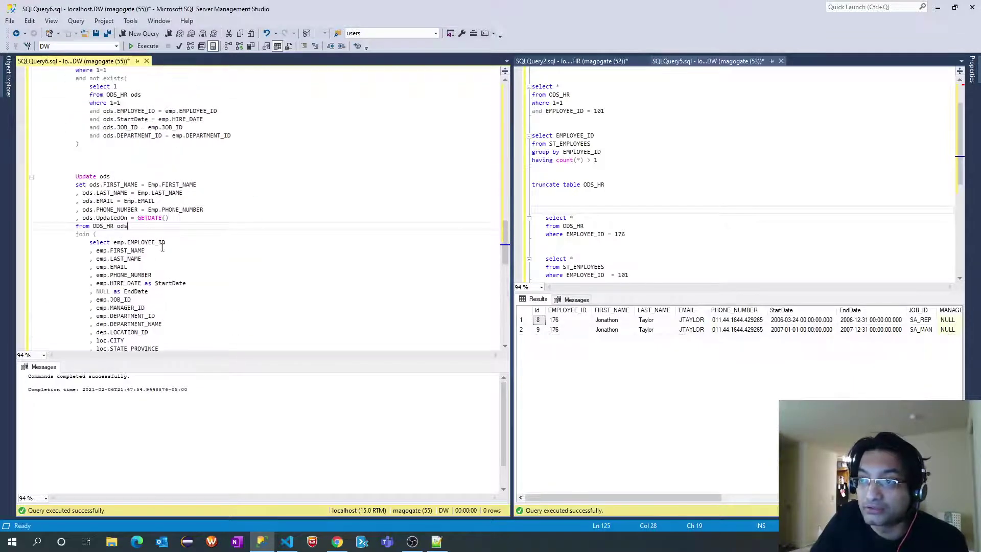
pyautogui.scroll(-5, 163, 250)
pyautogui.scroll(-4, 163, 250)
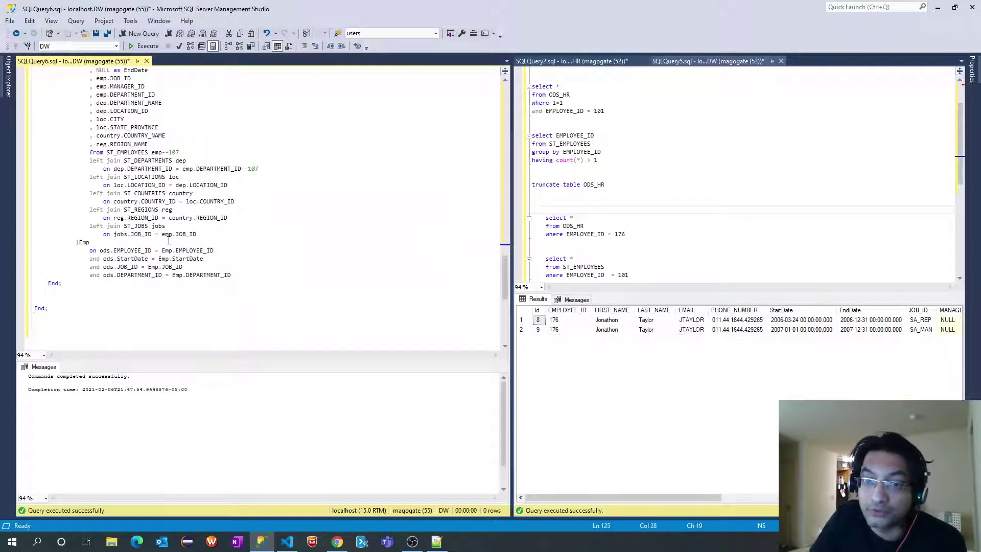
pyautogui.scroll(7, 169, 240)
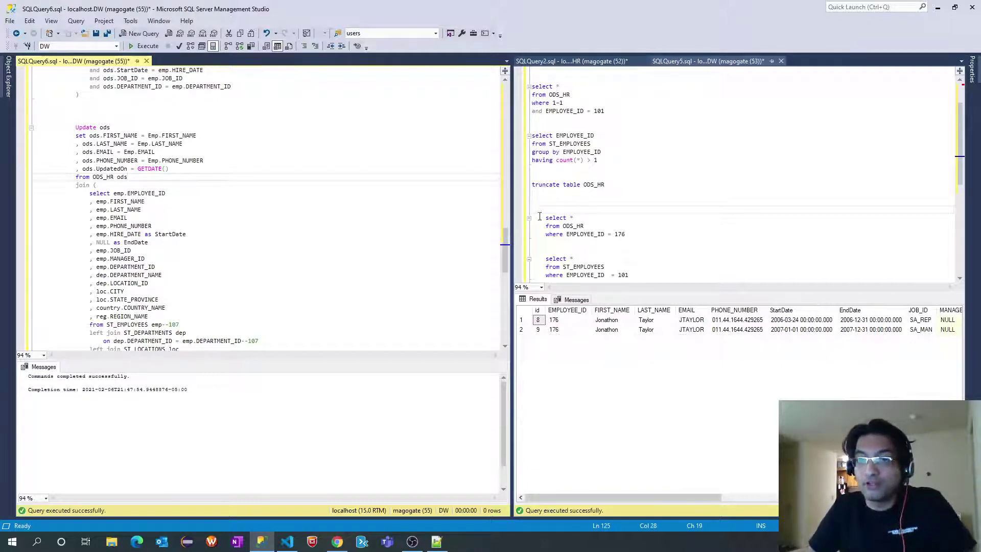
# - Search Windows for SQL Server 2019 Configuration Manager and open it
pyautogui.click(37, 543)
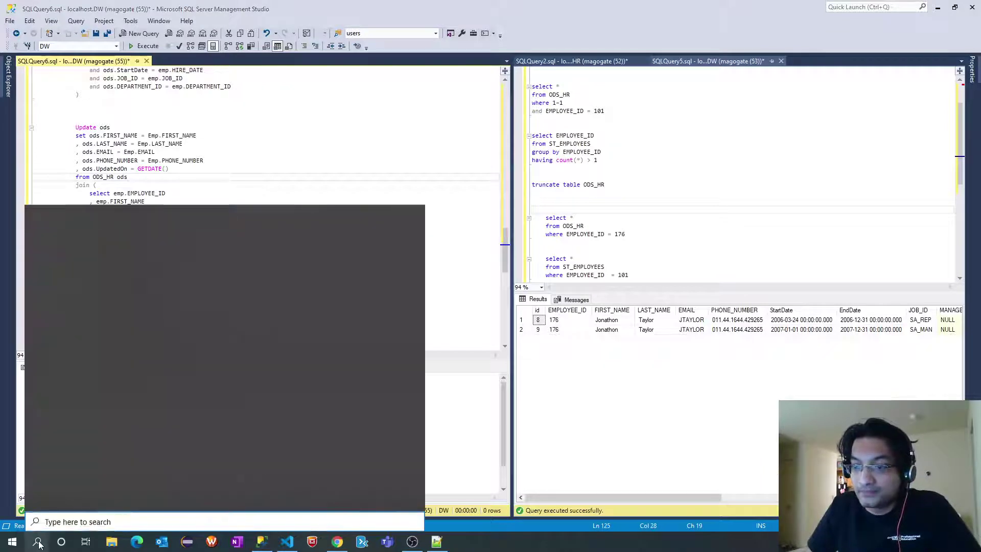
pyautogui.write('ss')
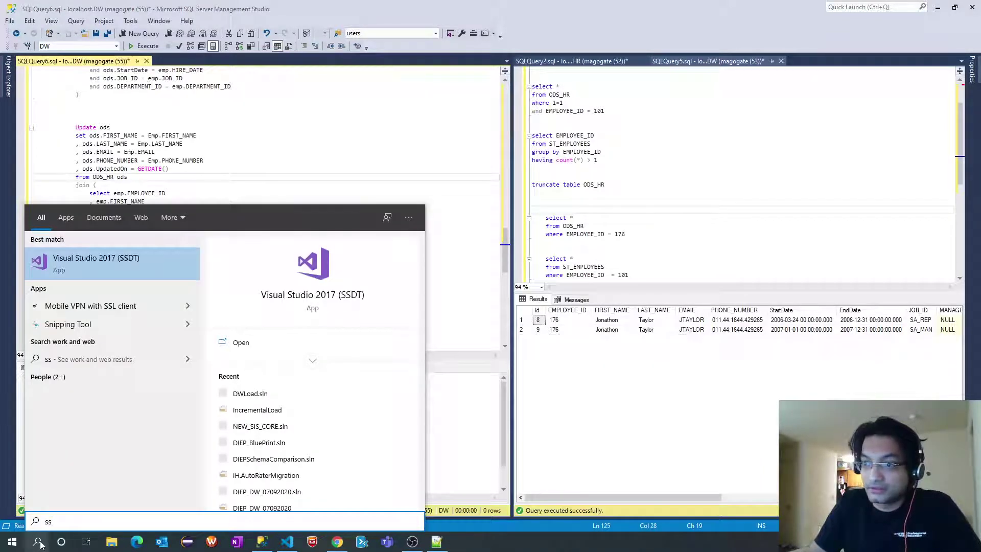
pyautogui.press('BackSpace')
pyautogui.write('q')
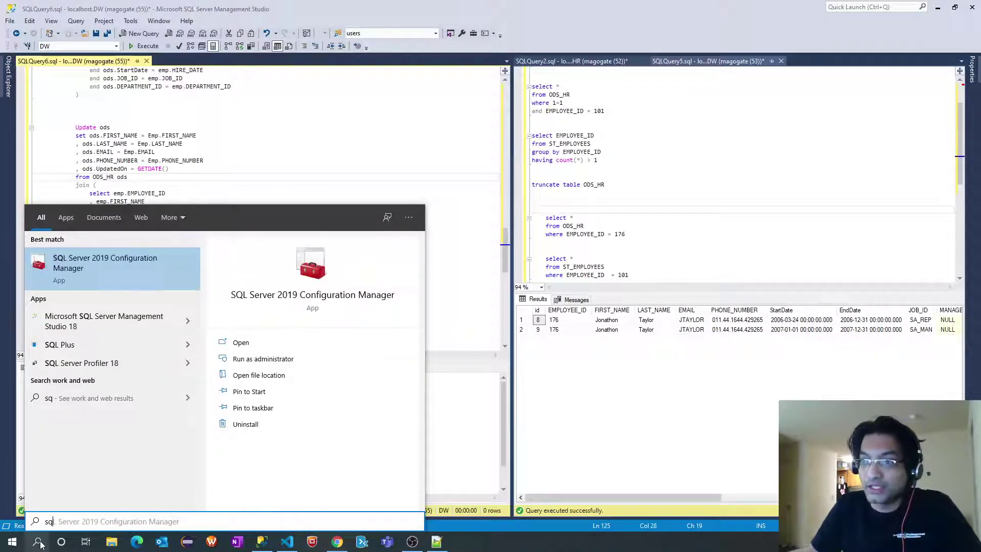
pyautogui.click(117, 265)
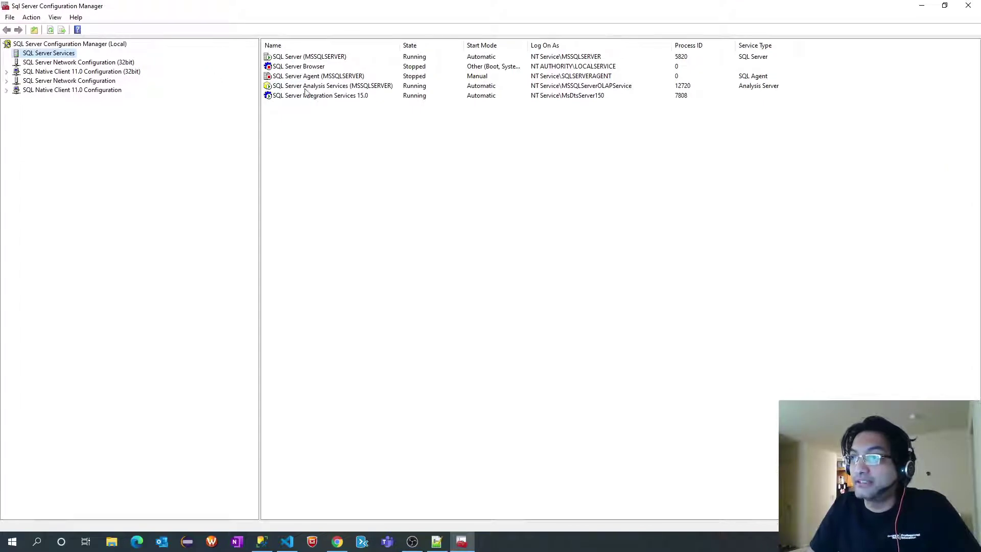
# - Check the SQL Server Analysis Services and Integration Services 15.0 entries, and close the Configuration Manager
pyautogui.click(304, 87)
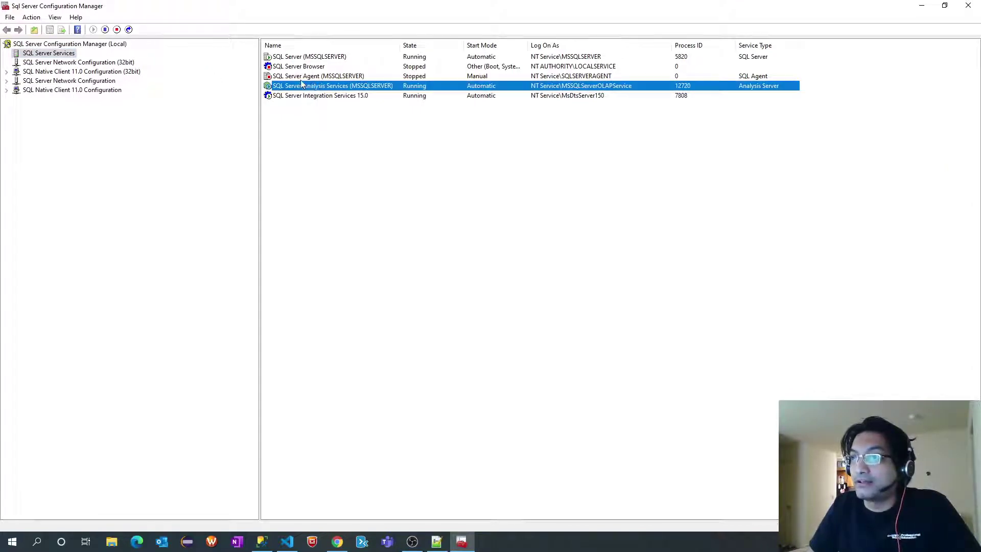
pyautogui.click(327, 96)
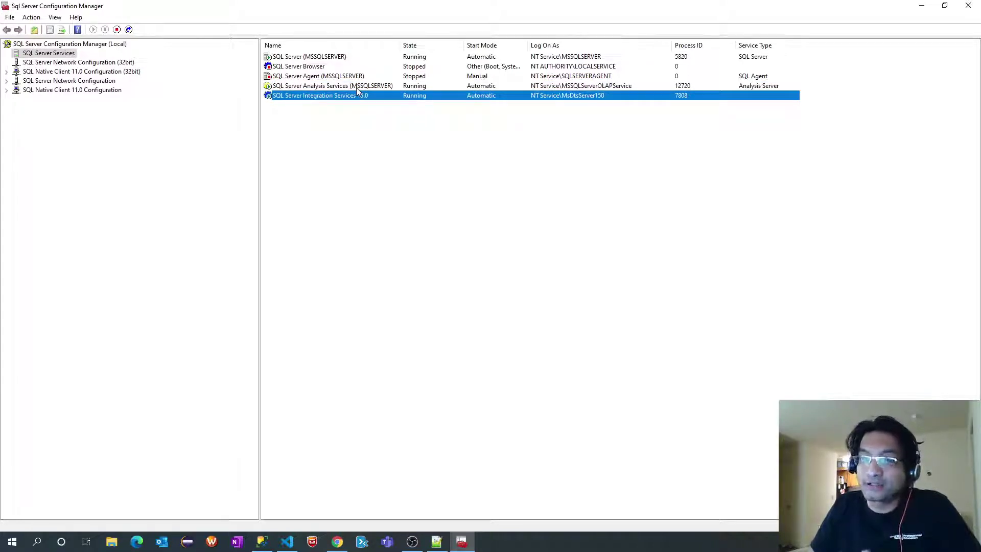
pyautogui.click(968, 6)
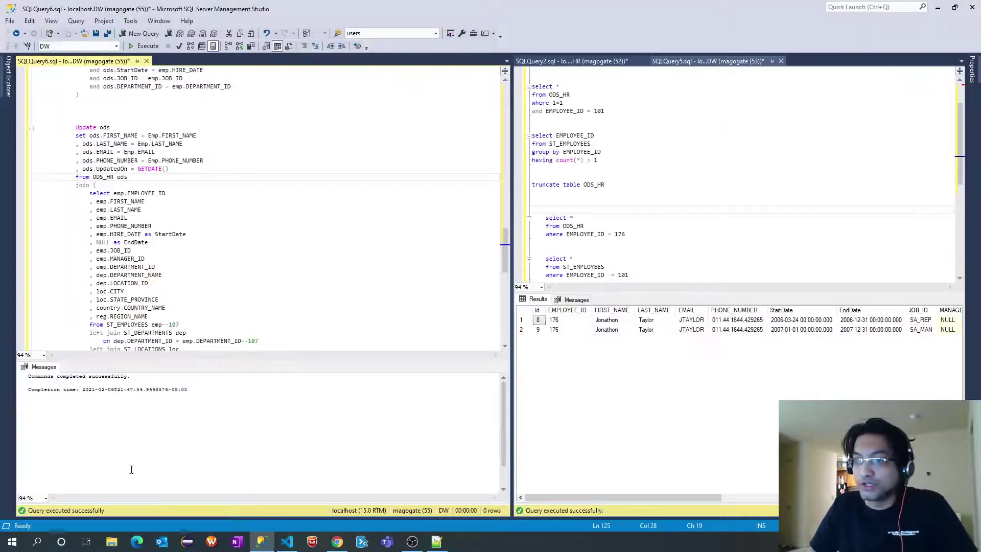
# - Search Windows for SSDT and launch Visual Studio 2017 (SSDT)
pyautogui.press('super')
pyautogui.write('SSD')
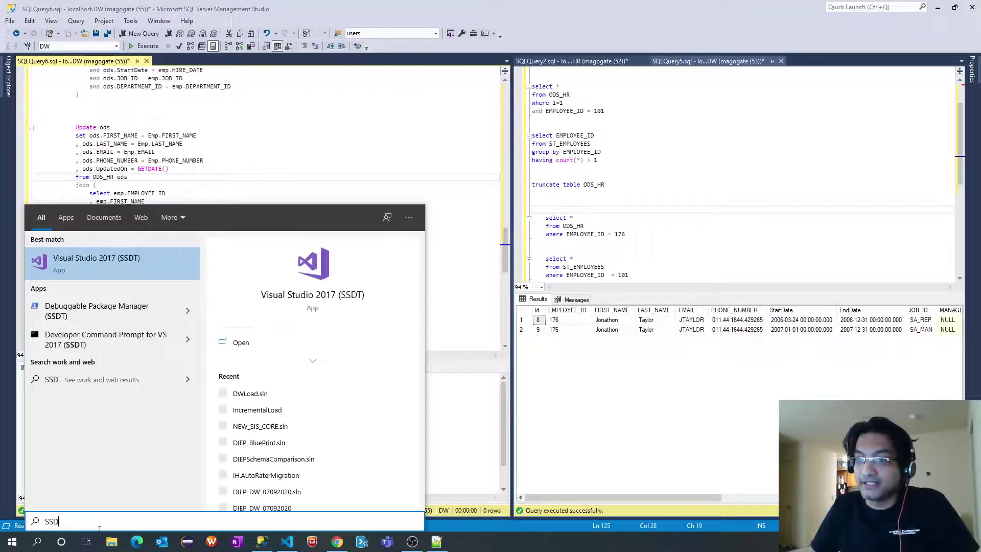
pyautogui.write('T')
pyautogui.click(121, 279)
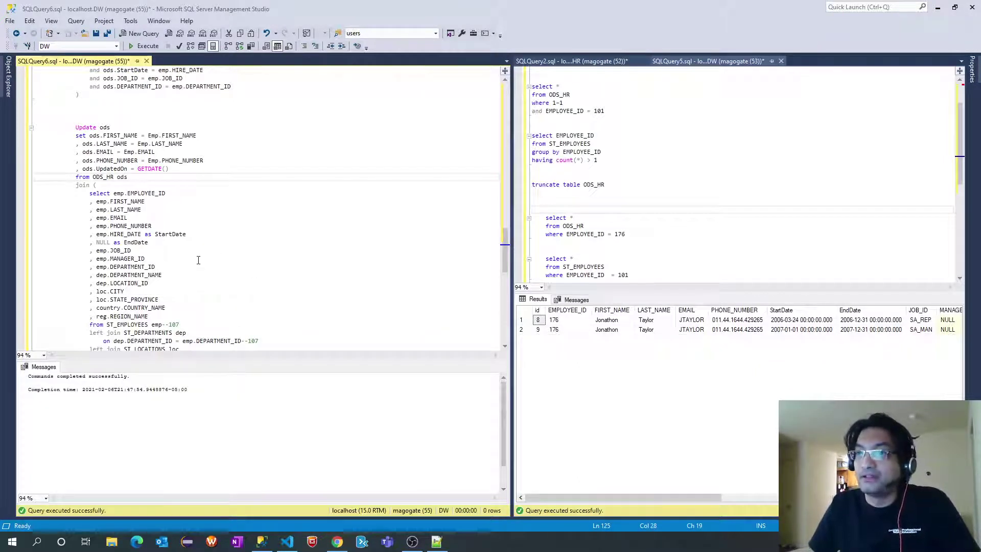
pyautogui.click(221, 254)
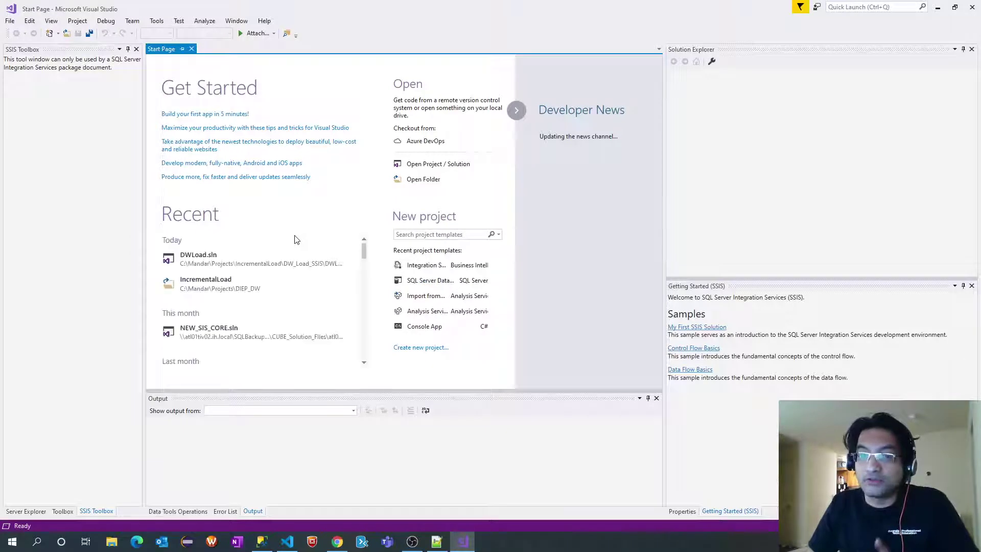
# - Start a new project using the Business Intelligence Integration Services Project template
pyautogui.click(11, 21)
pyautogui.moveTo(21, 34)
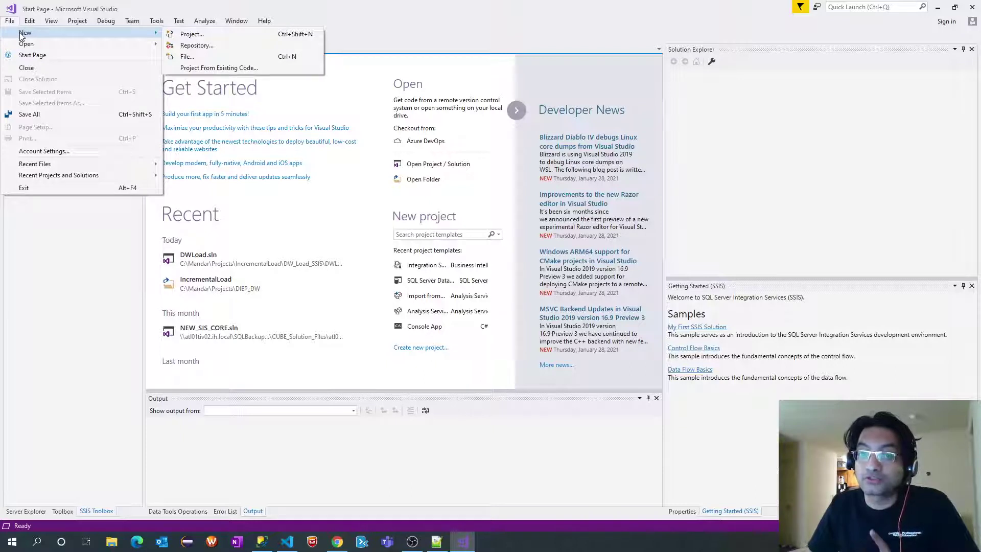
pyautogui.click(192, 34)
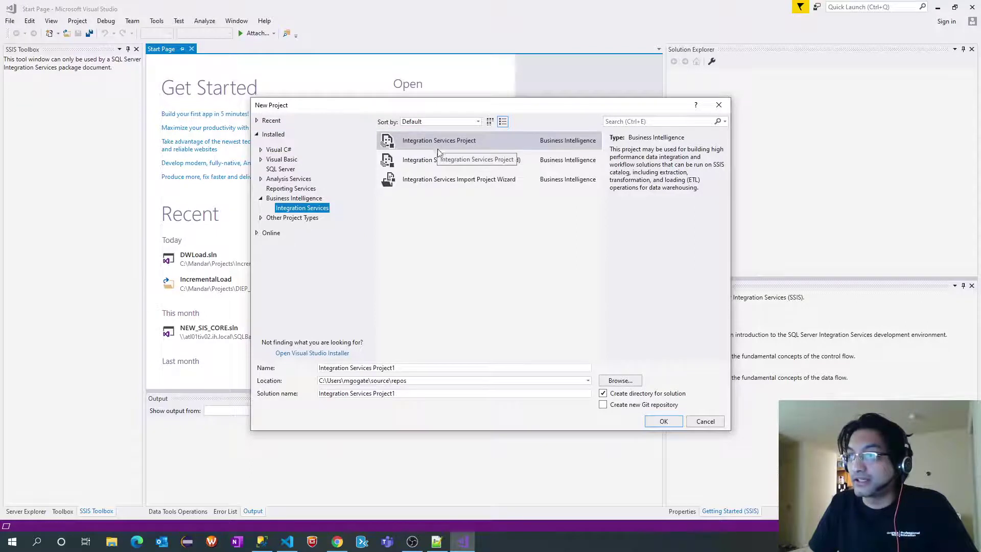
pyautogui.click(443, 366)
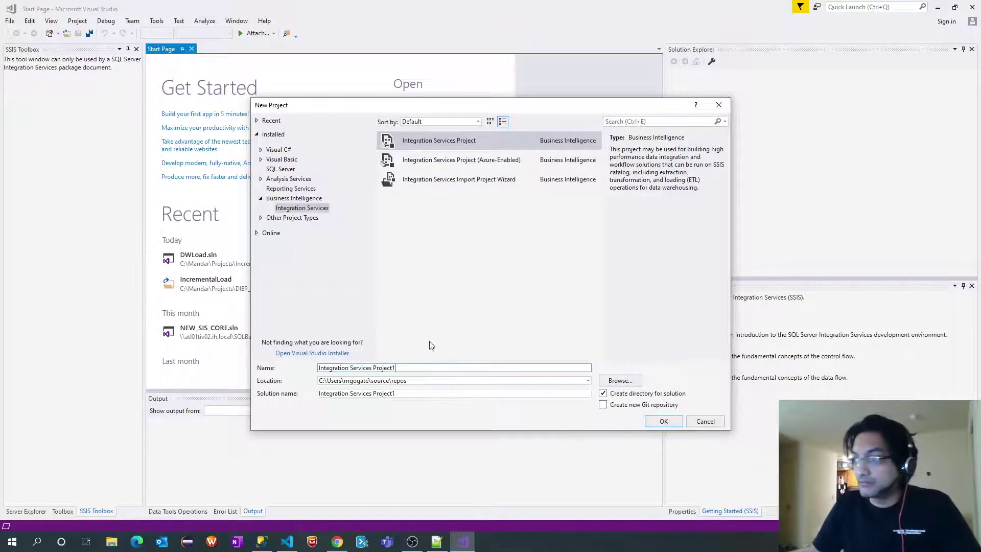
# - Browse the project location to the IncrementalLoad folder inside the personal Projects directory on the C: drive
pyautogui.click(607, 379)
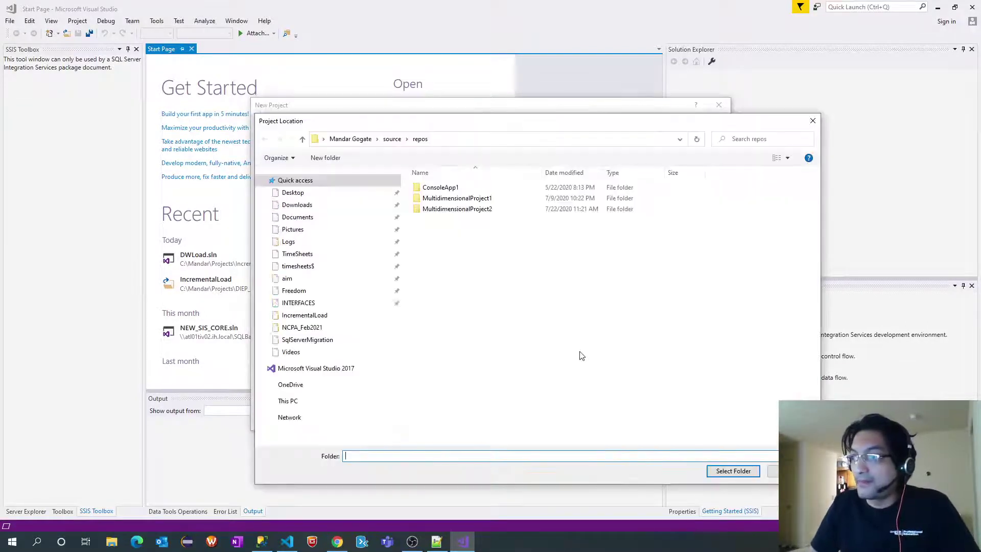
pyautogui.scroll(-2, 308, 431)
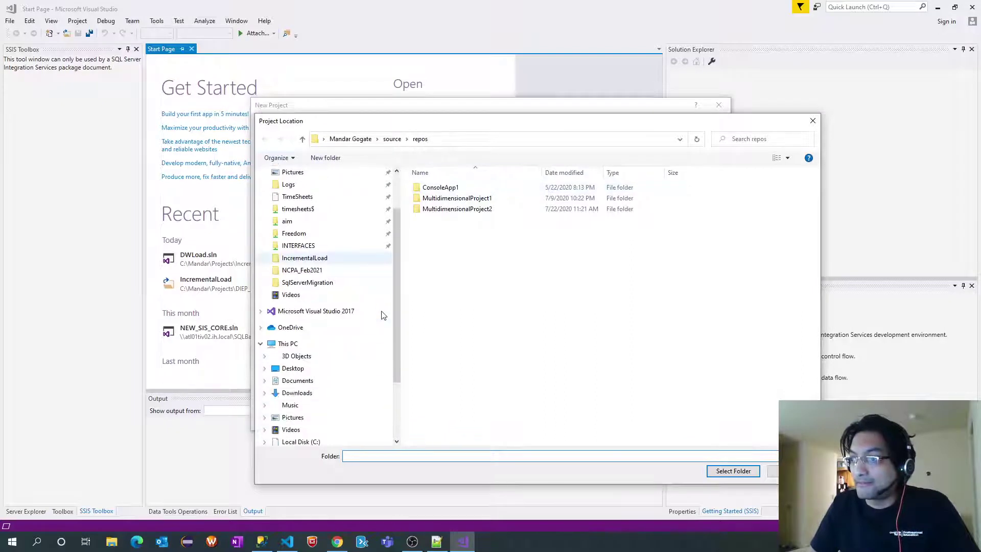
pyautogui.scroll(-1, 319, 418)
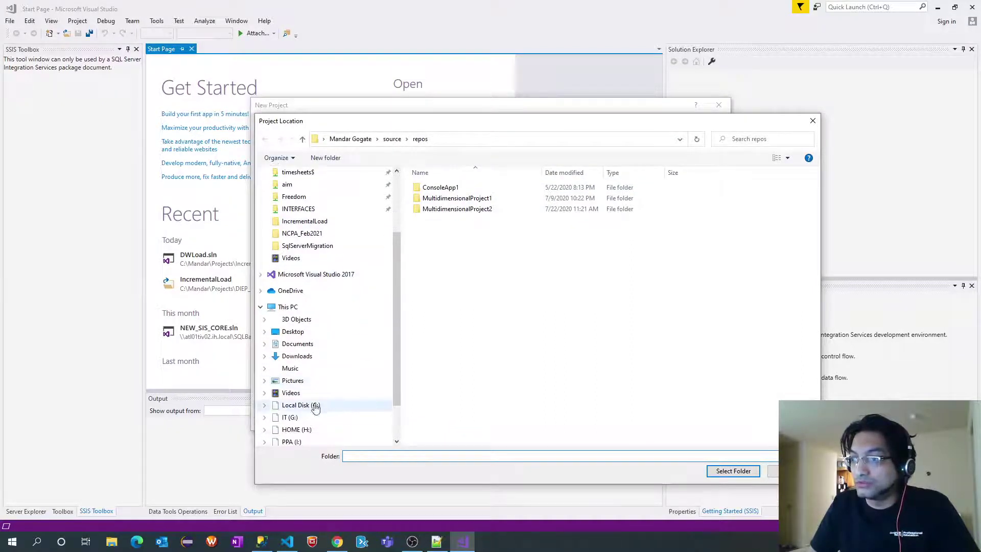
pyautogui.click(312, 405)
pyautogui.doubleClick(428, 273)
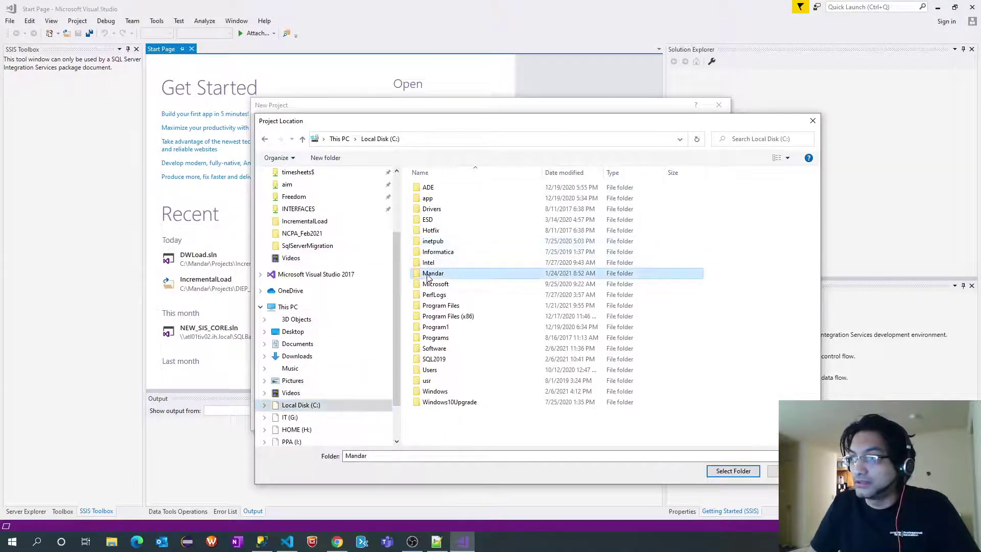
pyautogui.click(434, 190)
pyautogui.doubleClick(434, 190)
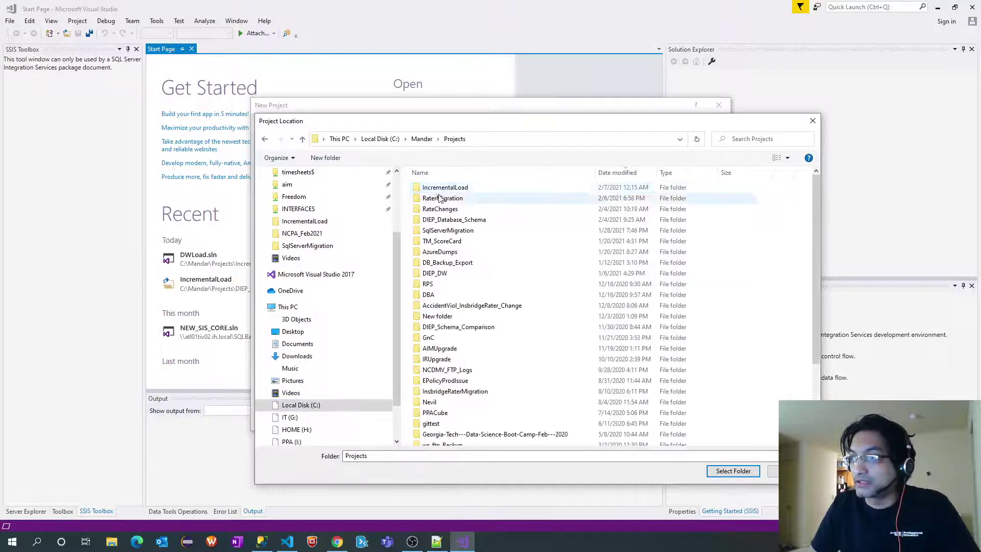
pyautogui.doubleClick(434, 187)
pyautogui.click(551, 142)
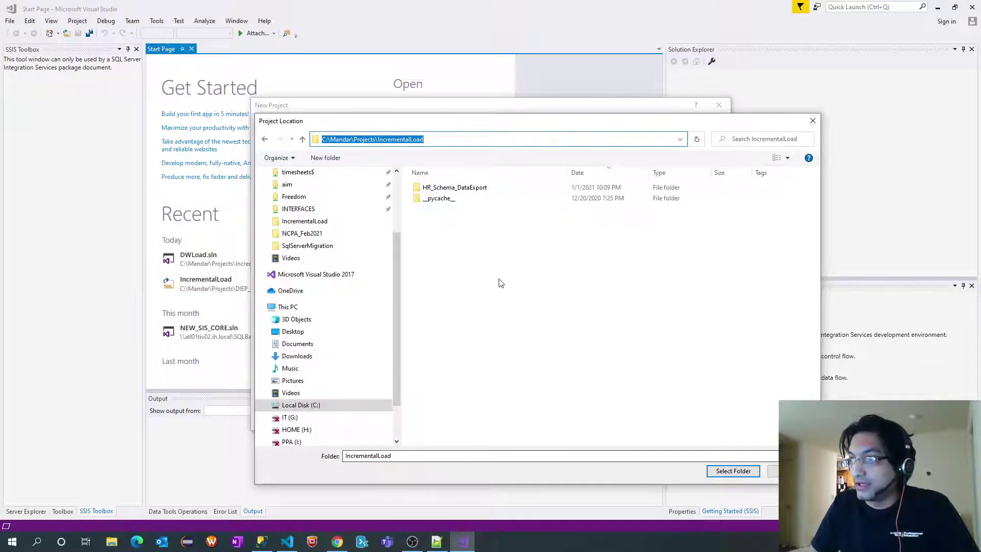
# - Create a folder named DW_Load_SSISPkg inside IncrementalLoad and select it as the project location
pyautogui.click(325, 157)
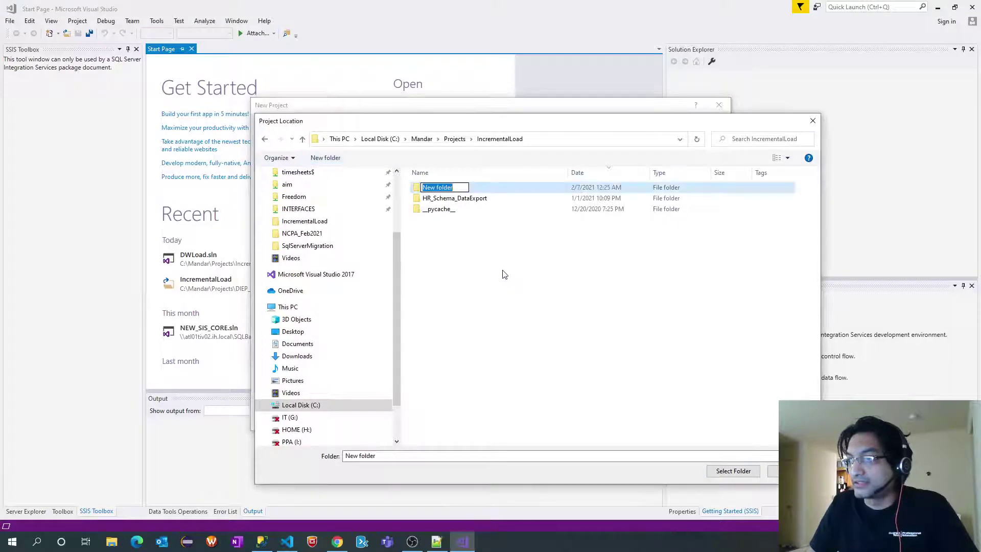
pyautogui.write('DW_LOad')
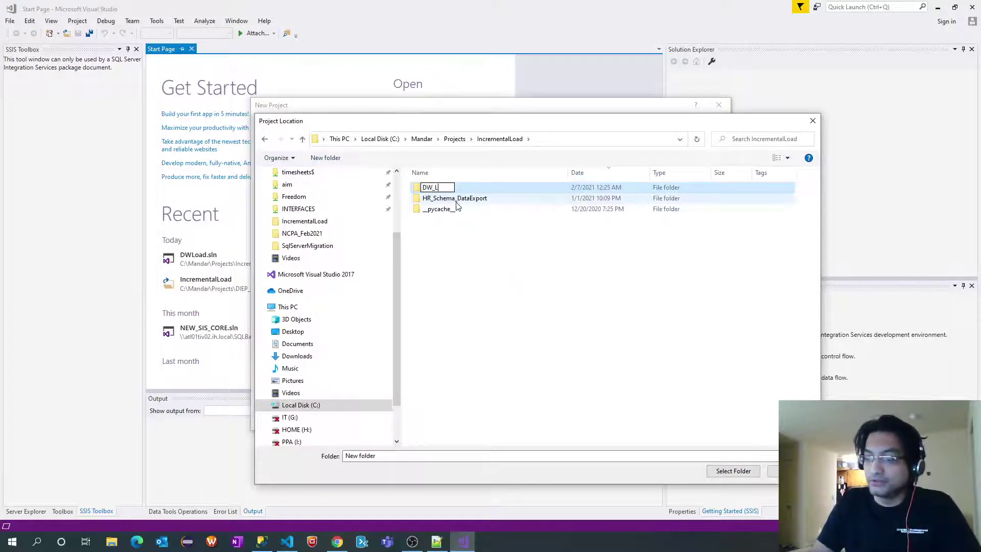
pyautogui.press('BackSpace')
pyautogui.press('BackSpace')
pyautogui.press('BackSpace')
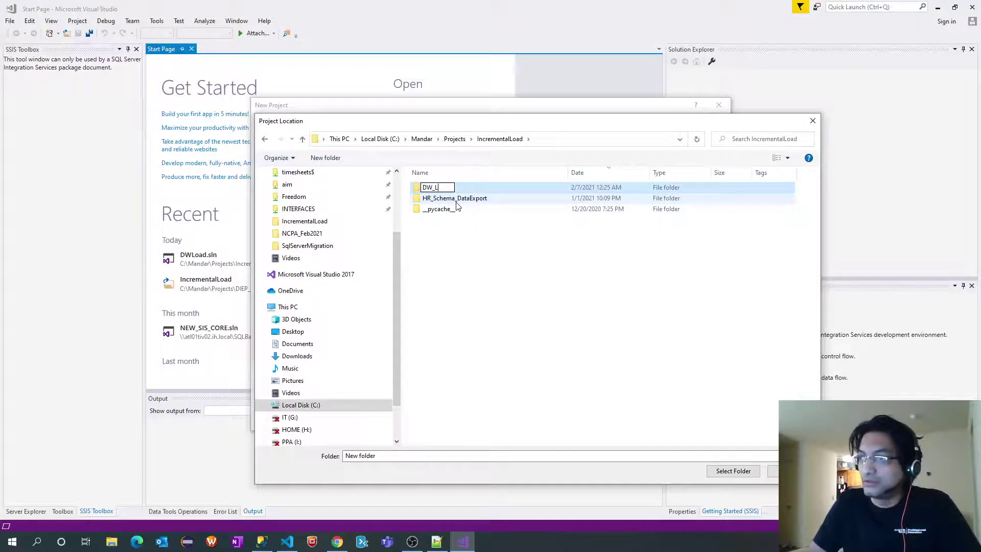
pyautogui.write('oad_SSIS')
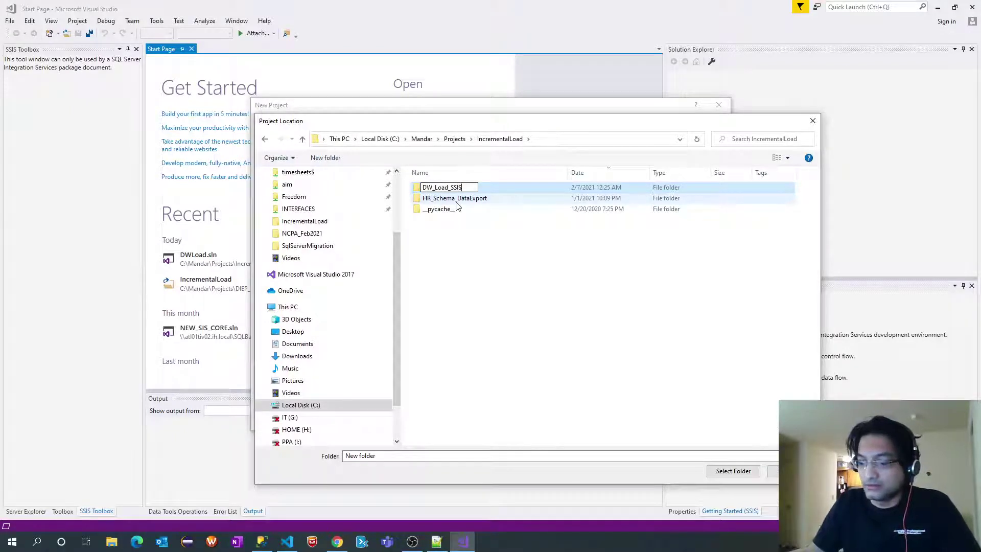
pyautogui.write('Pkg')
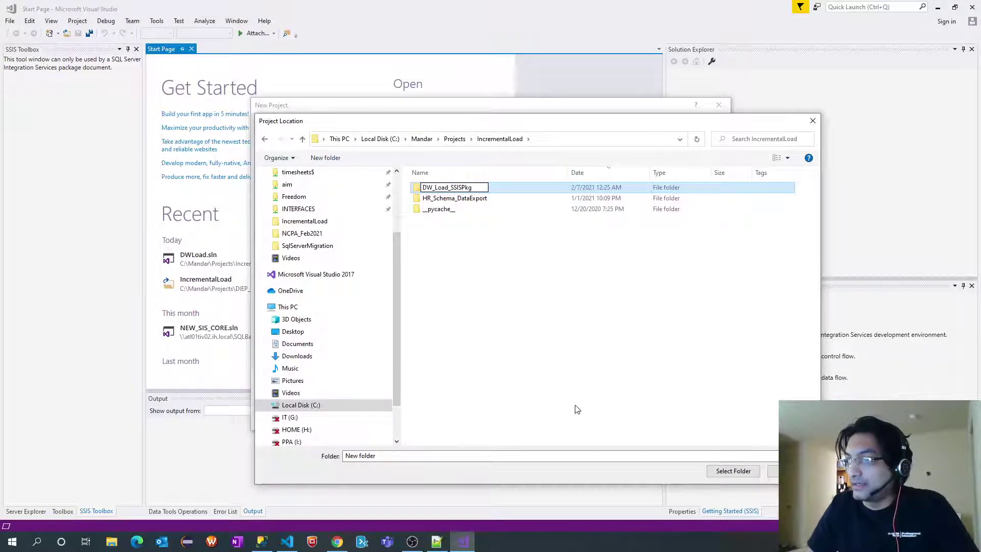
pyautogui.click(562, 428)
pyautogui.click(460, 188)
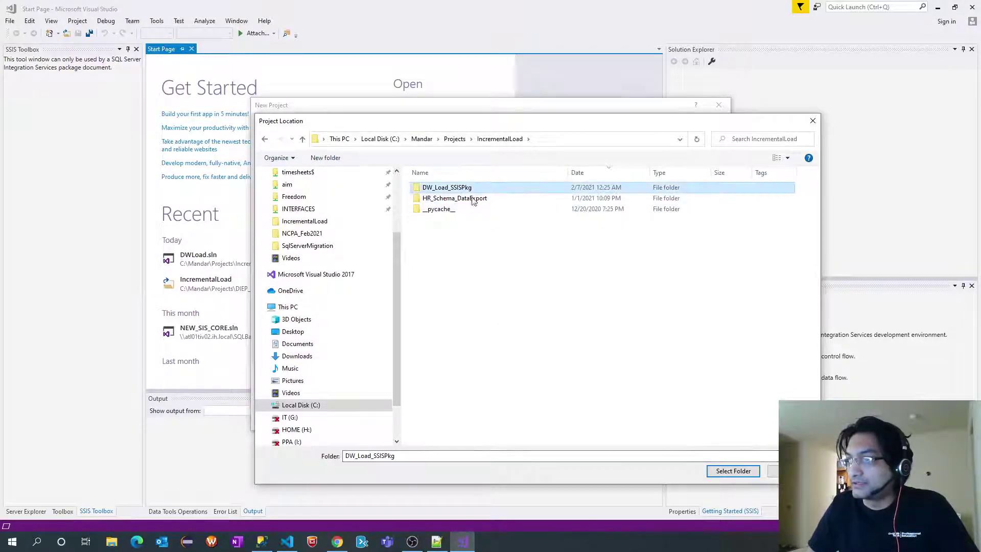
pyautogui.click(726, 473)
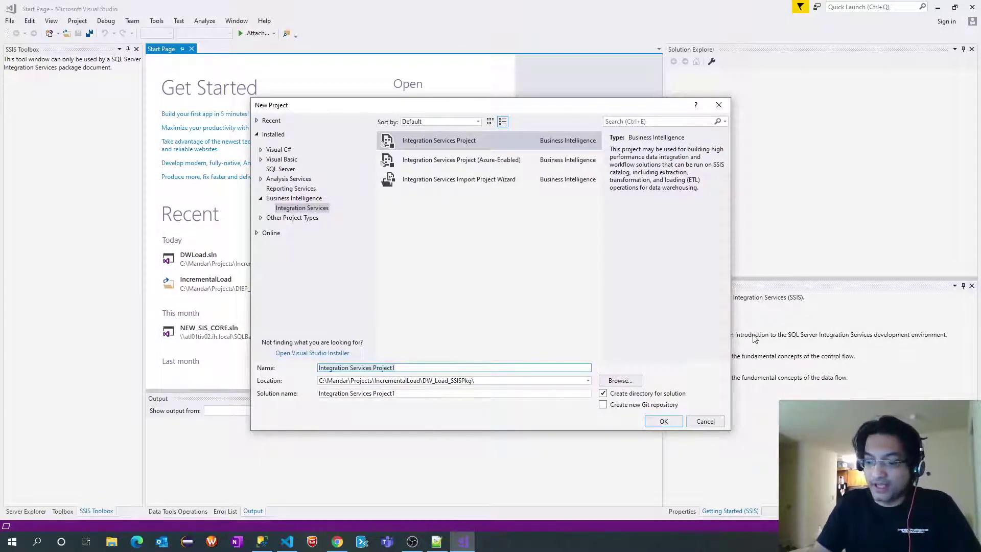
# - Name the Integration Services project DW_Load and create it
pyautogui.write('DW_LOad')
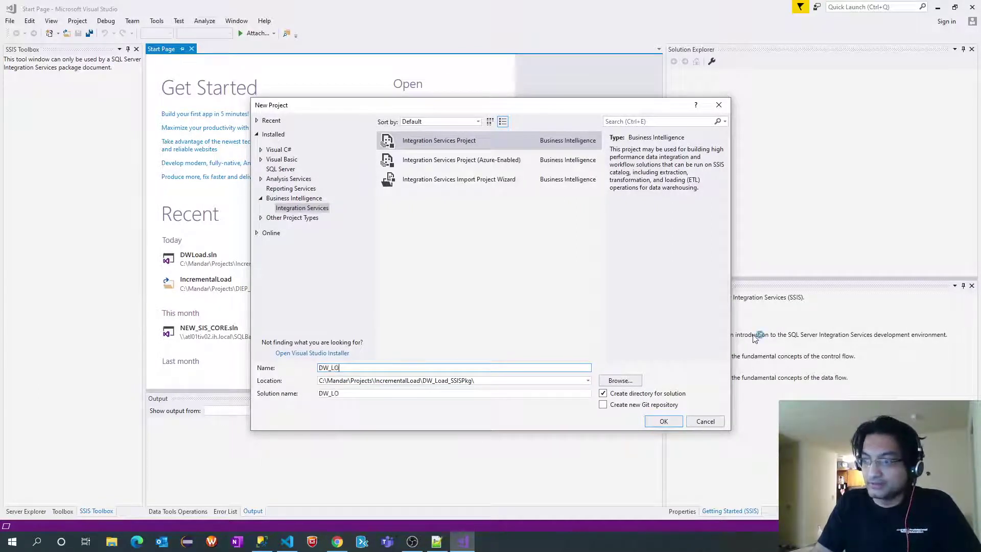
pyautogui.press('BackSpace')
pyautogui.press('BackSpace')
pyautogui.press('BackSpace')
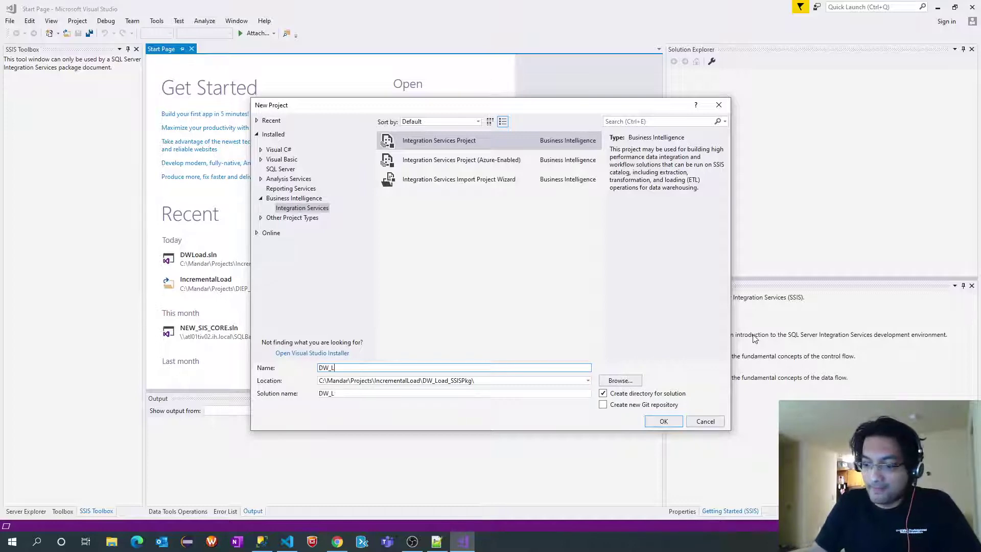
pyautogui.write('oad')
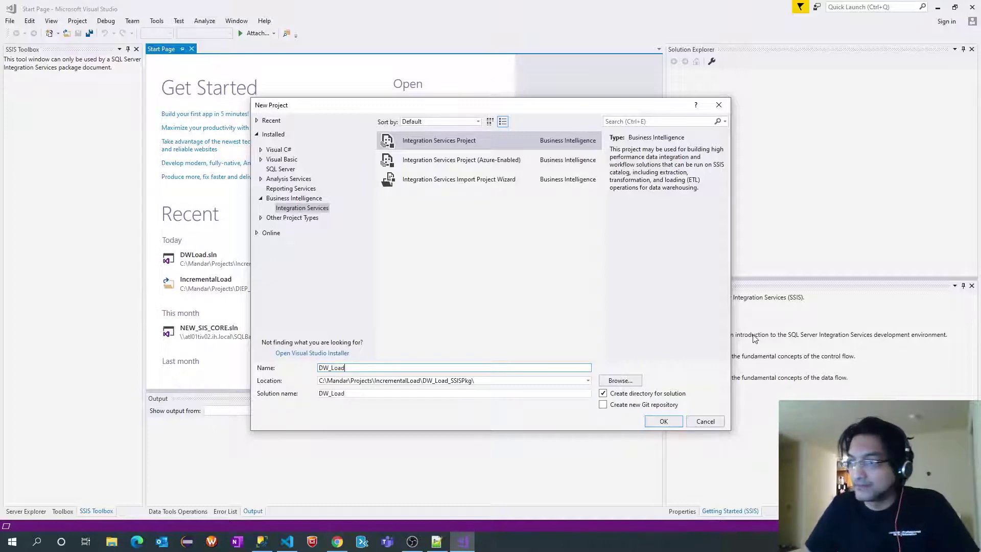
pyautogui.click(658, 423)
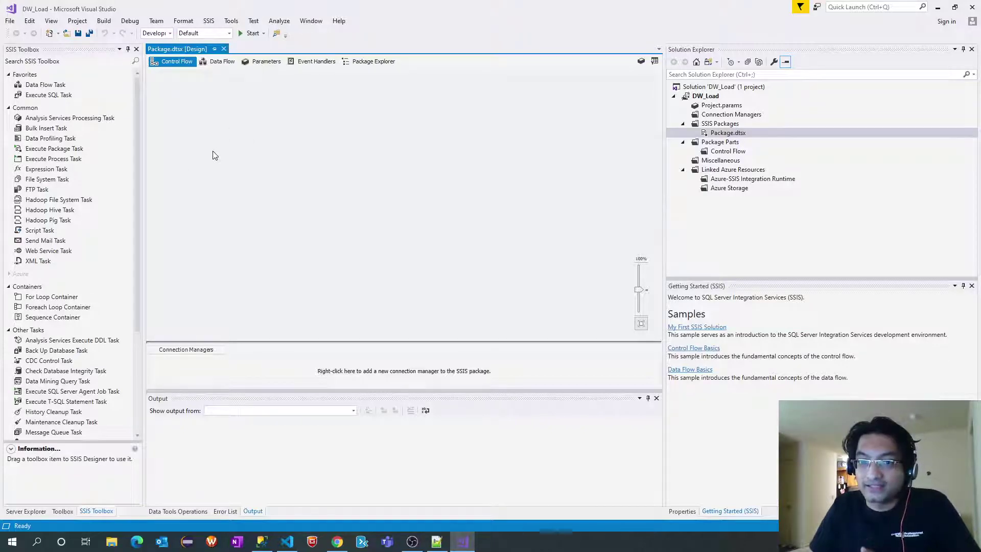
# - Switch to Notepad++, then search Windows for cmd and open a Command Prompt window
pyautogui.click(435, 542)
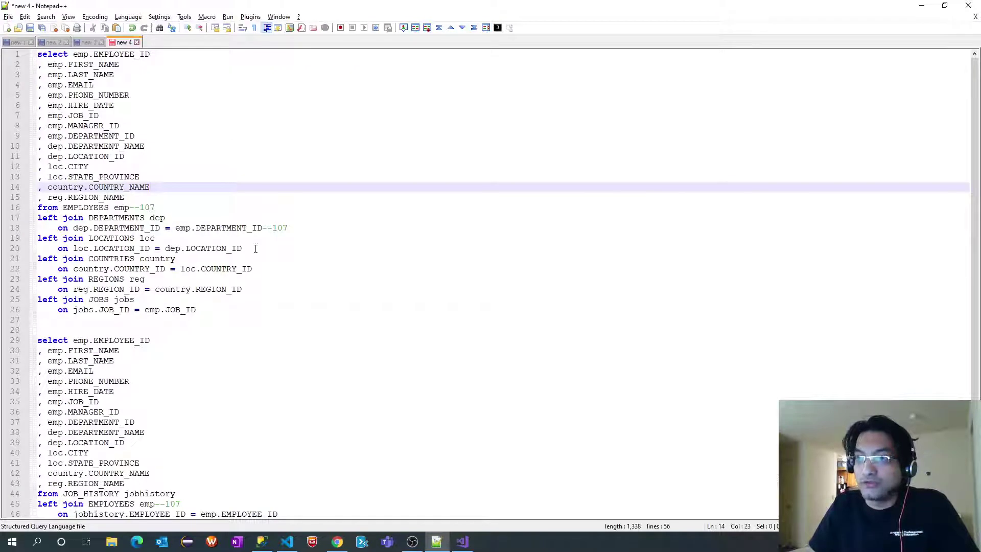
pyautogui.click(45, 544)
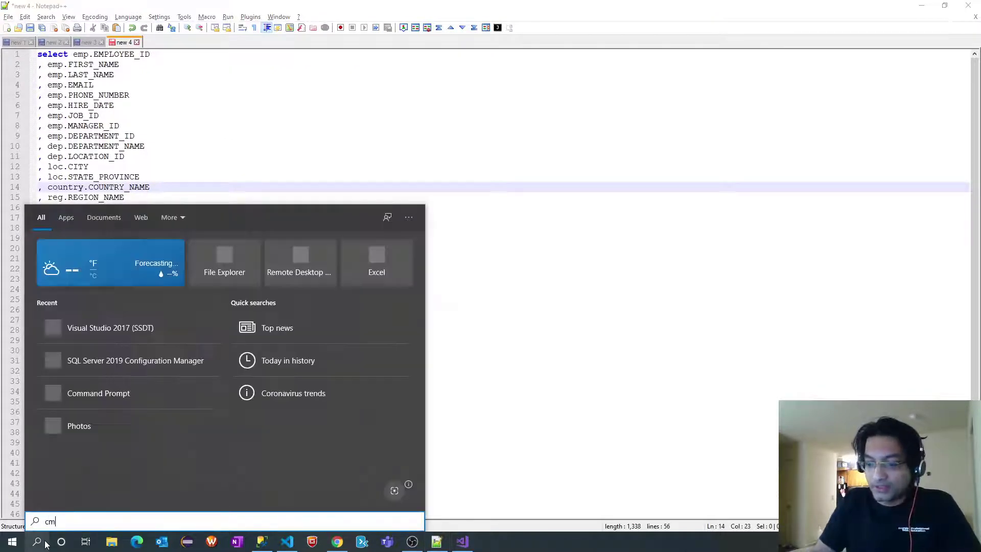
pyautogui.write('cmd')
pyautogui.click(38, 245)
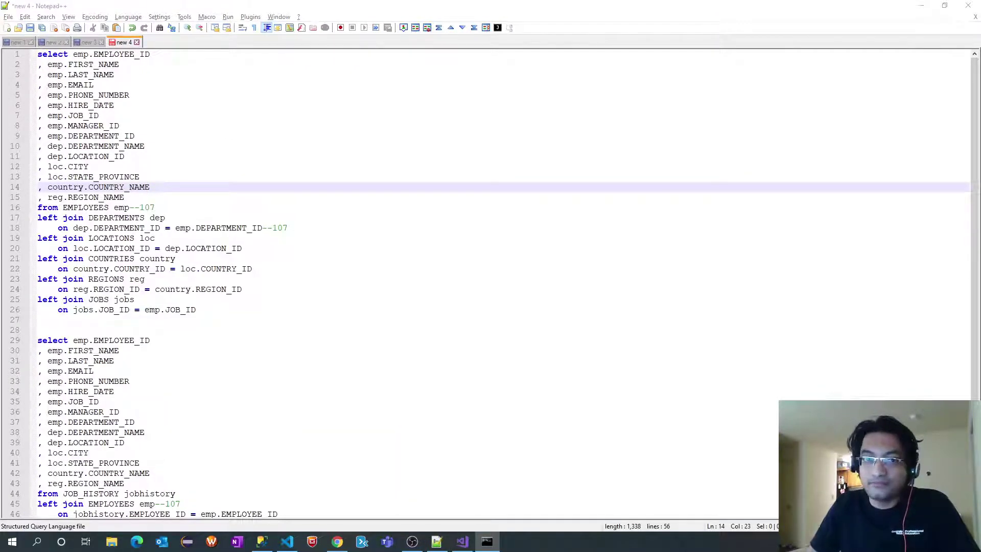
pyautogui.click(357, 177)
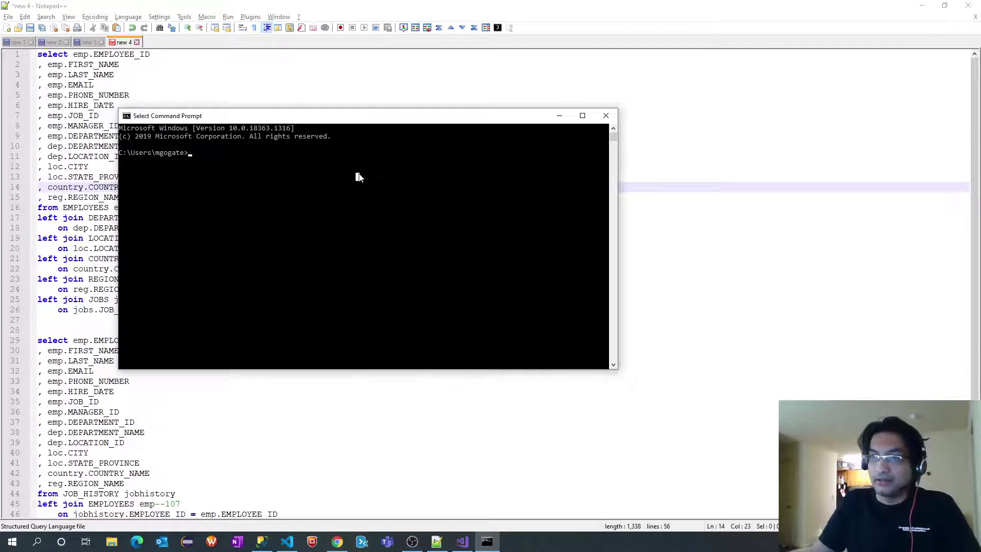
# - Change the working directory to the IncrementalLoad project folder with the cd command
pyautogui.write('C:\\Users\\mgogate>c')
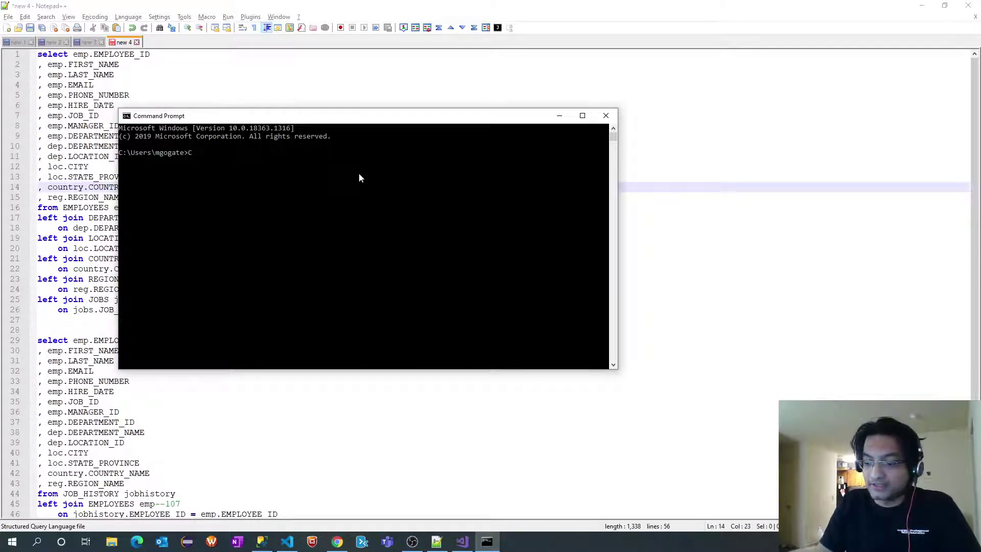
pyautogui.write('d ')
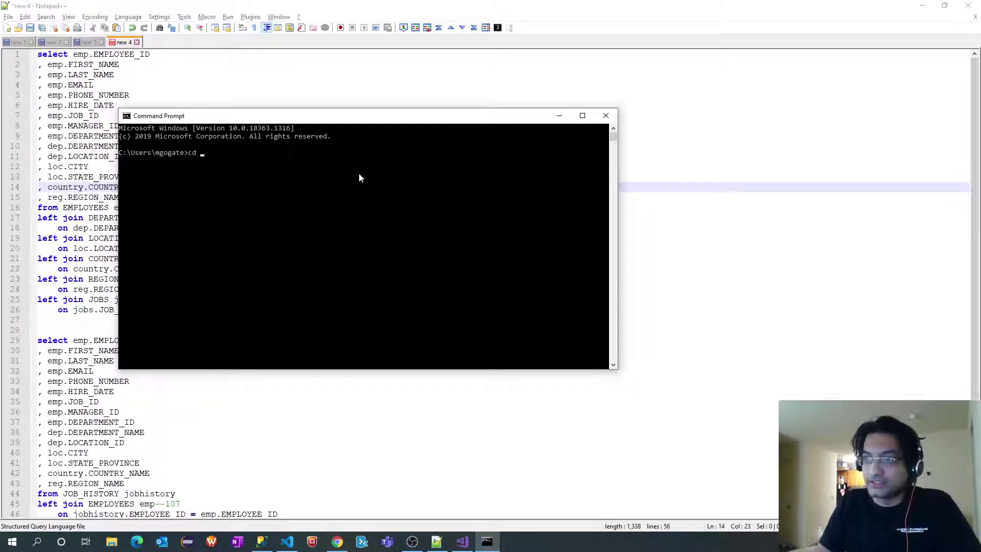
pyautogui.write('C:\\Man')
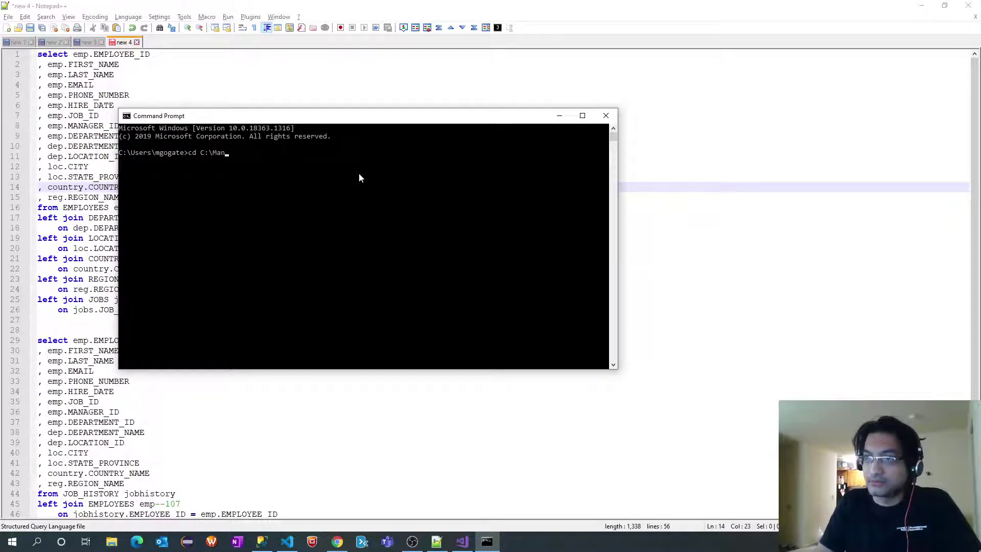
pyautogui.write('dar\\Projects\\I')
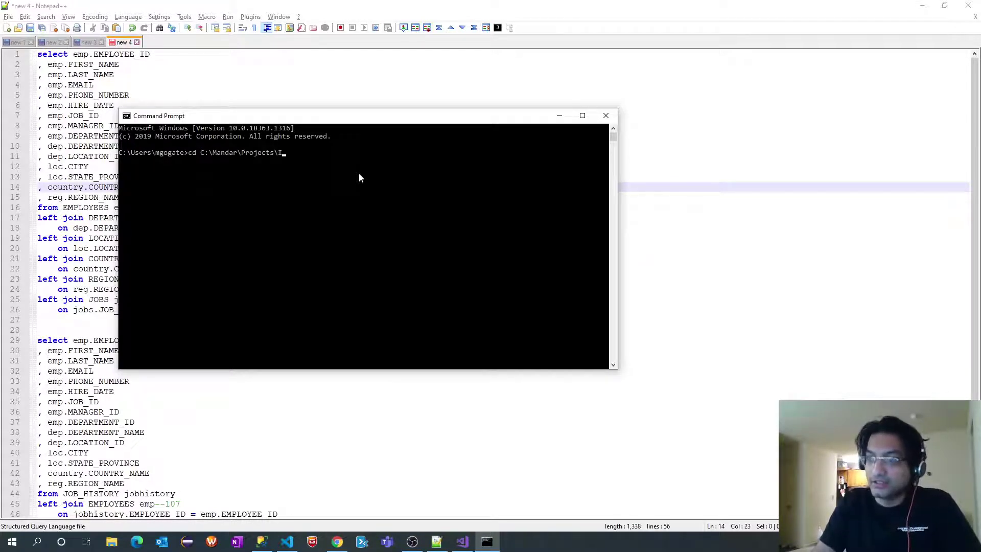
pyautogui.press('Tab')
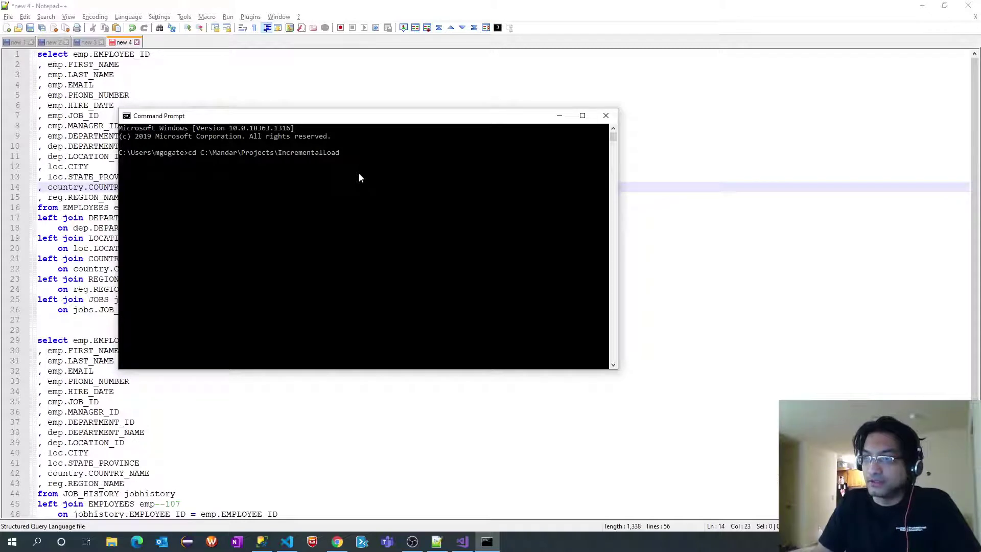
pyautogui.press('Return')
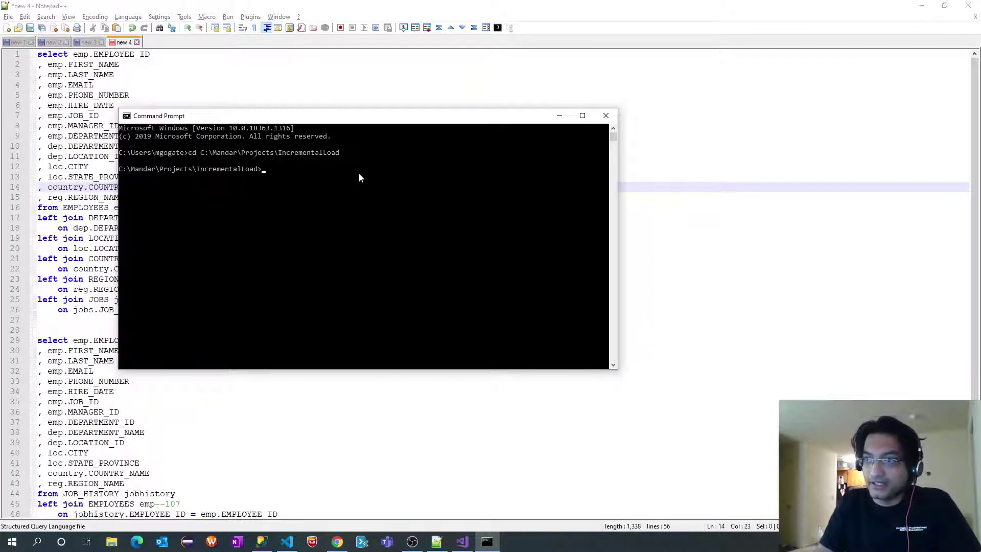
# - Run the load script with the command python main.py
pyautogui.write('pyth')
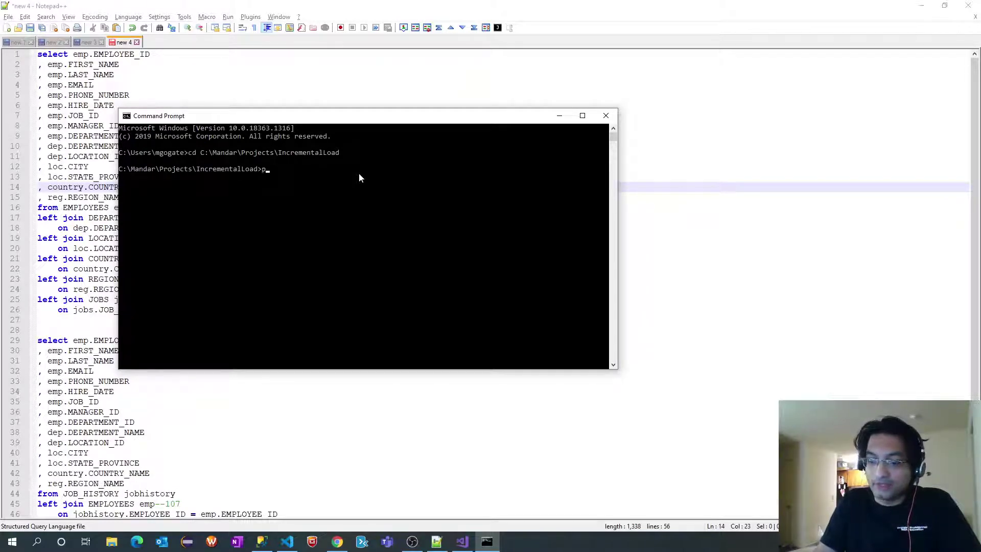
pyautogui.press('BackSpace')
pyautogui.press('BackSpace')
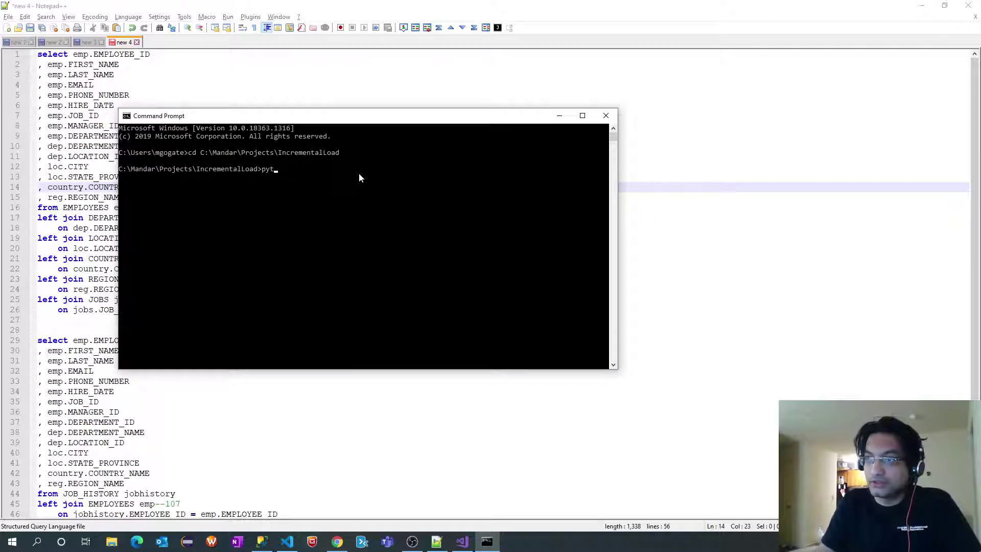
pyautogui.write('hon')
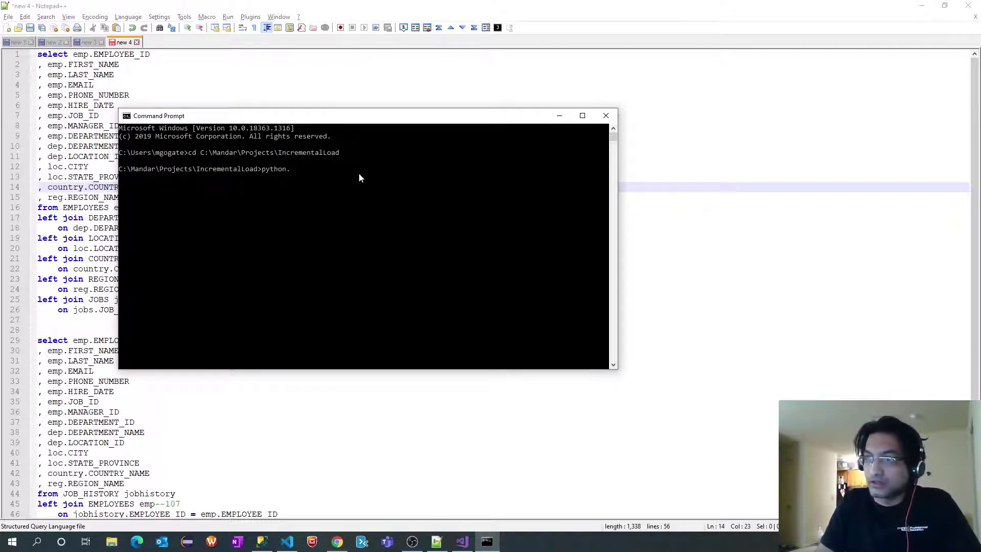
pyautogui.write(' main')
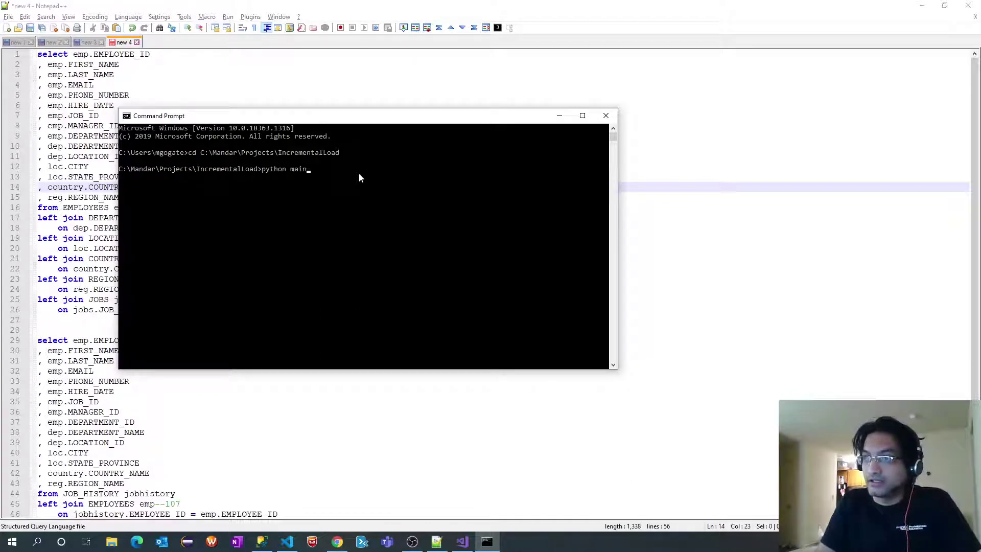
pyautogui.write('.py')
pyautogui.press('Return')
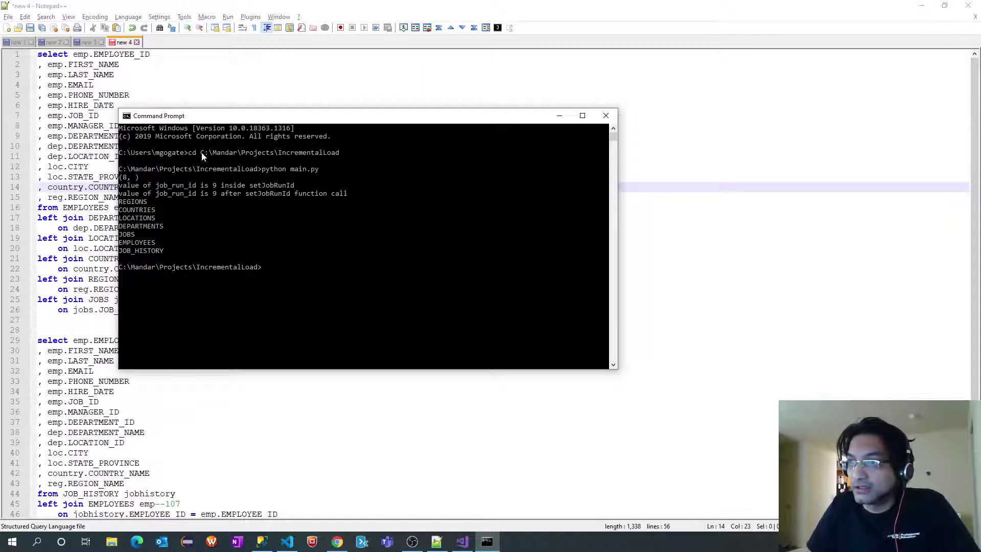
# - Copy the executed cd command for the IncrementalLoad folder from Command Prompt into line 1 of a new Notepad++ document
pyautogui.moveTo(188, 153); pyautogui.dragTo(339, 158)
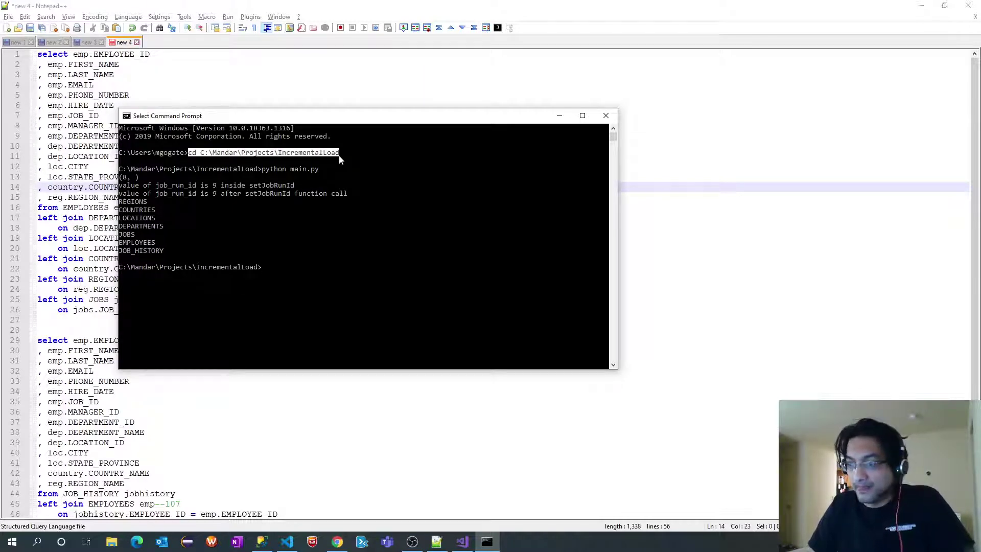
pyautogui.hotkey('ctrl', 'c')
pyautogui.click(176, 43)
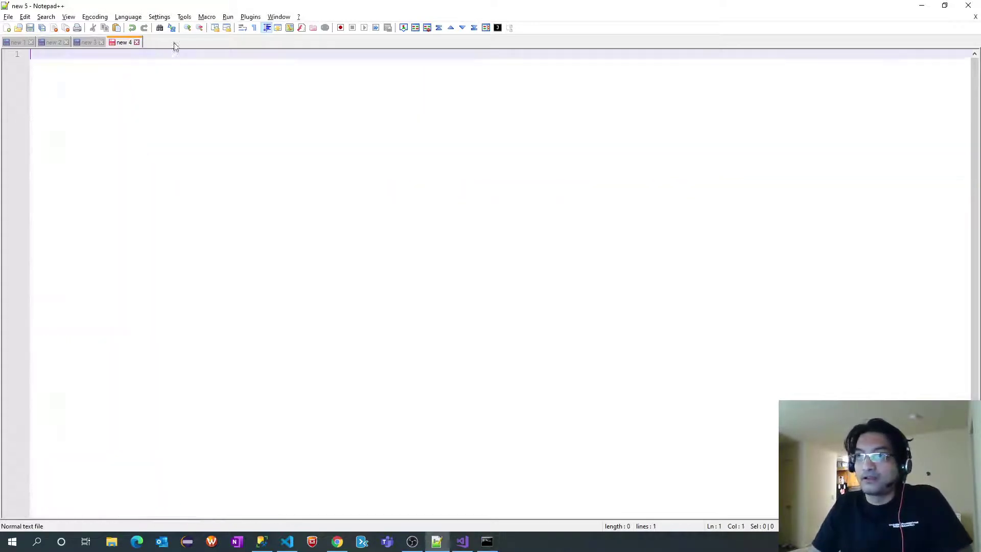
pyautogui.doubleClick(174, 43)
pyautogui.write('co')
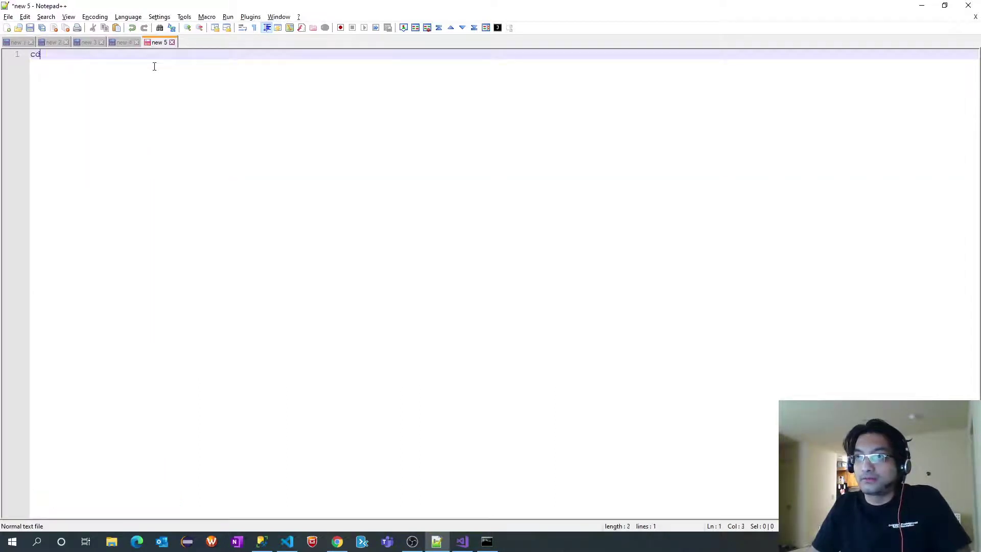
pyautogui.hotkey('ctrl', 'v')
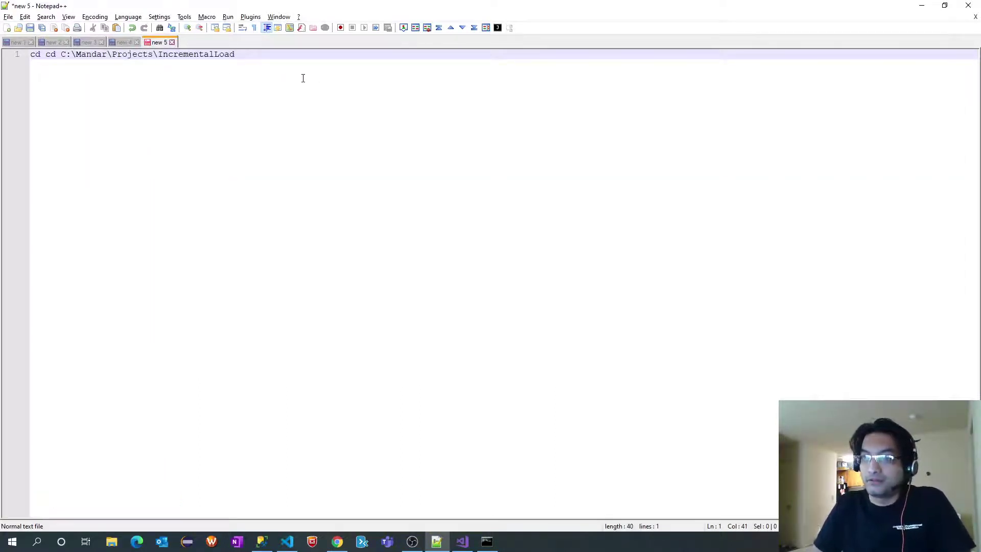
pyautogui.press('Home')
pyautogui.hotkey('ctrl', 'shift', 'Right')
pyautogui.press('Delete')
pyautogui.press('End')
pyautogui.press('Return')
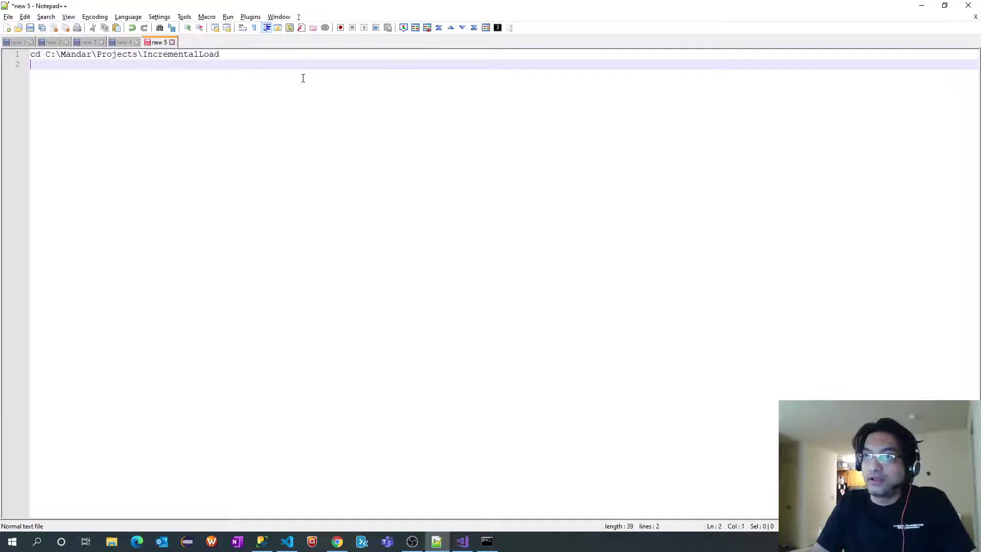
# - Copy the command python main.py from Command Prompt into line 2 of the new Notepad++ document
pyautogui.hotkey('alt', 'Tab')
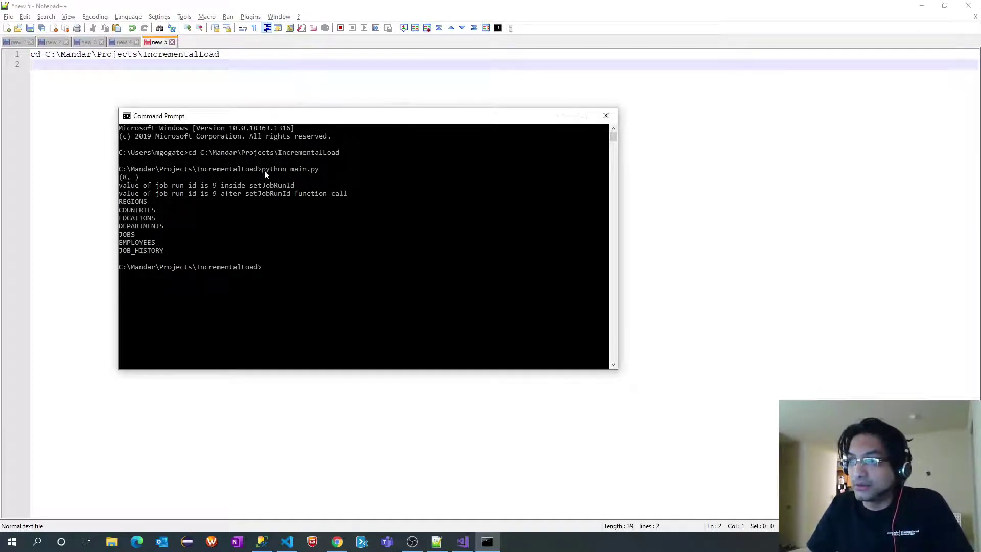
pyautogui.moveTo(262, 169); pyautogui.dragTo(308, 173)
pyautogui.hotkey('ctrl', 'c')
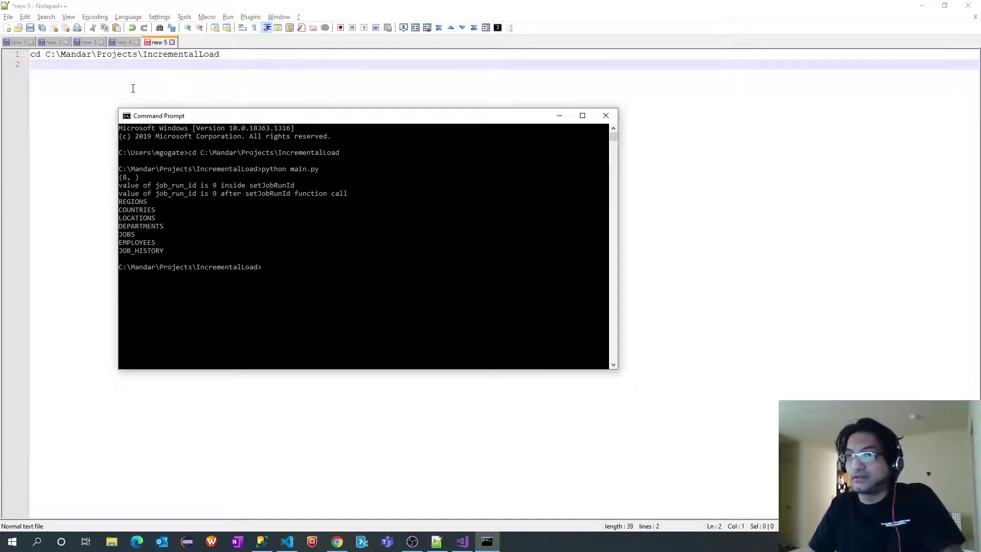
pyautogui.hotkey('alt', 'Tab')
pyautogui.hotkey('ctrl', 'v')
# - Set the document's syntax language to Batch
pyautogui.click(139, 20)
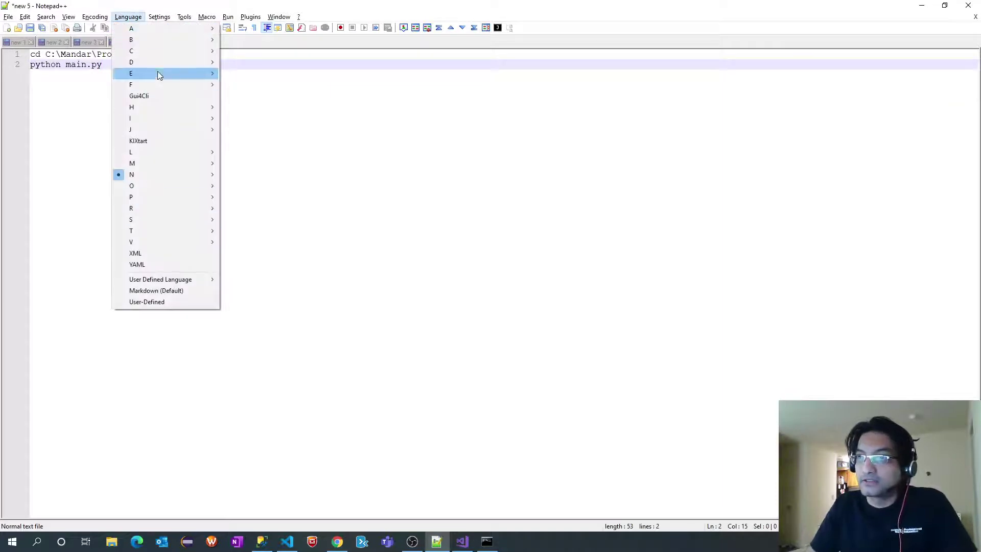
pyautogui.moveTo(153, 41)
pyautogui.click(242, 52)
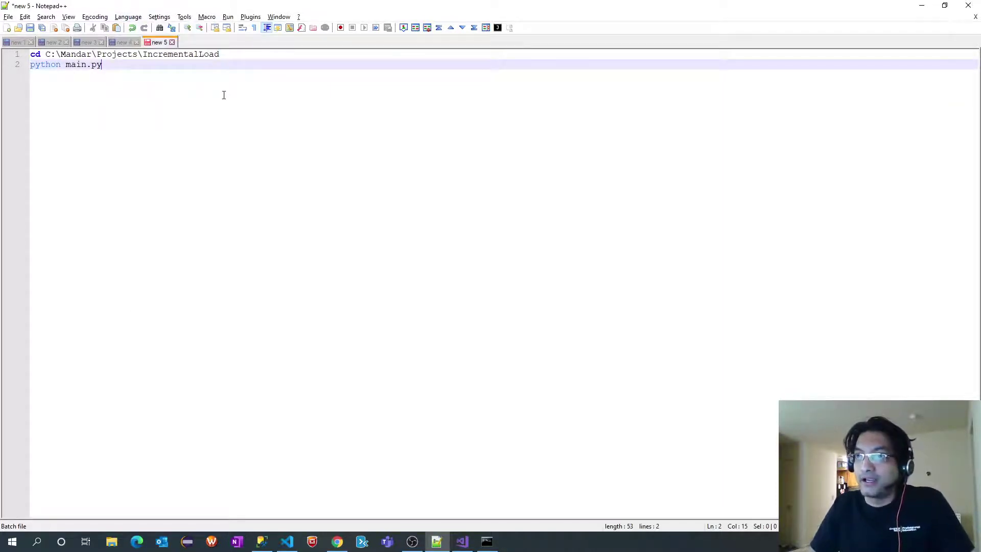
# - Start saving the script as a batch file with the IncrementalLoad folder as its destination
pyautogui.hotkey('ctrl', 's')
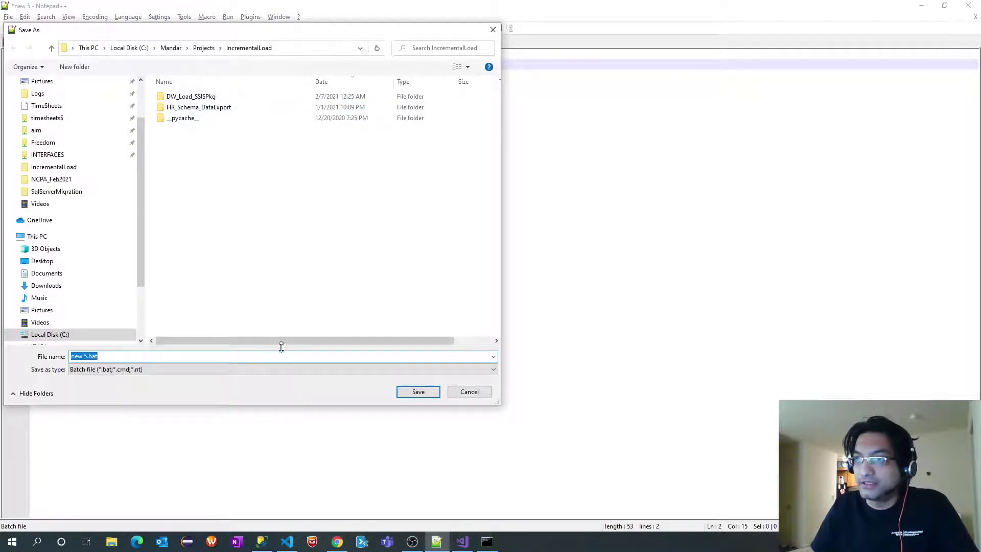
pyautogui.doubleClick(204, 97)
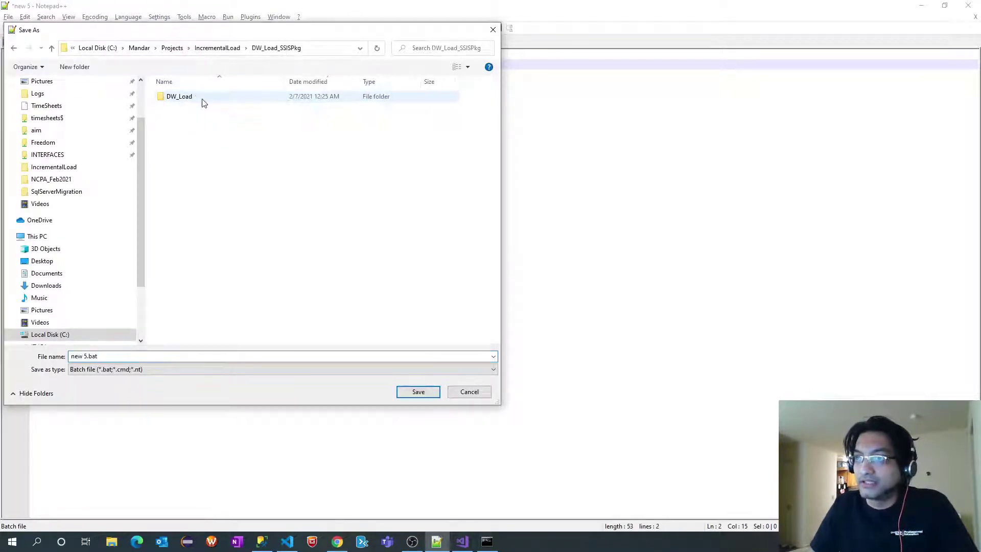
pyautogui.tripleClick(194, 353)
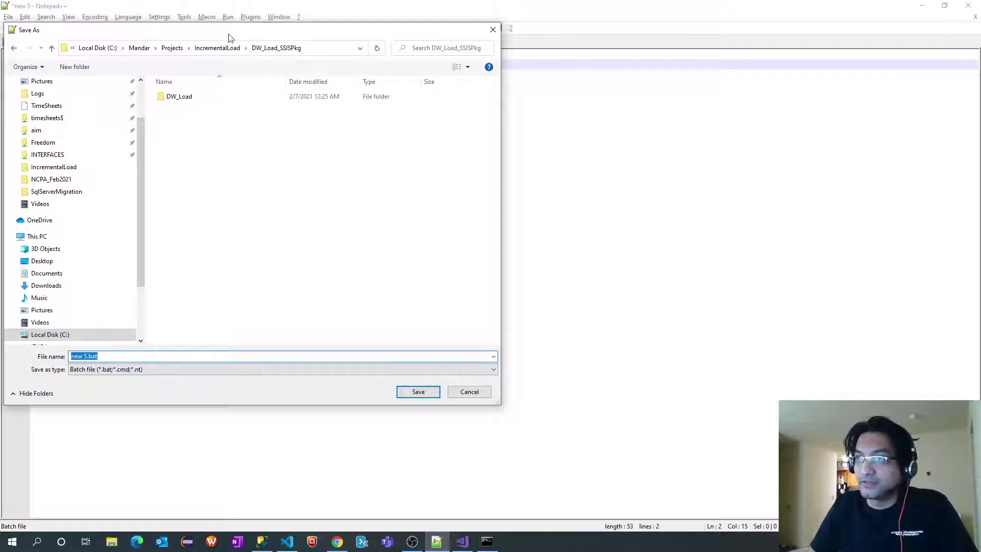
pyautogui.click(218, 48)
pyautogui.tripleClick(230, 356)
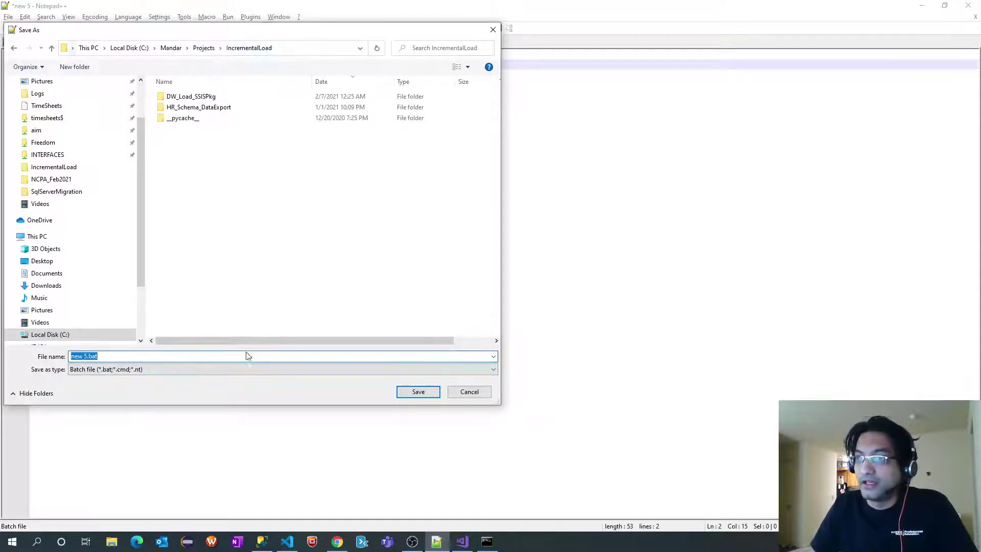
pyautogui.moveTo(273, 32); pyautogui.dragTo(398, 83)
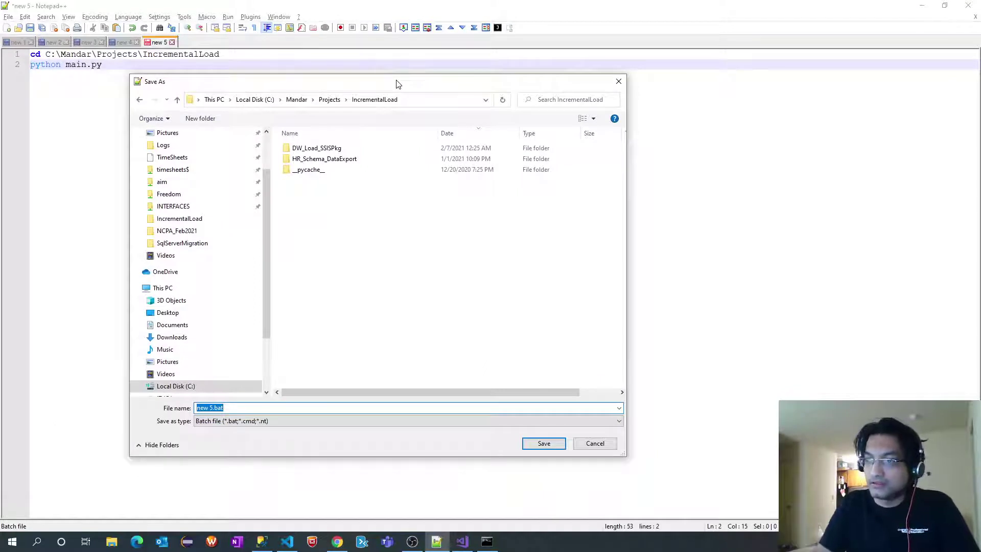
# - Name the batch file StageLoadUsingPython and save it
pyautogui.write('Staging')
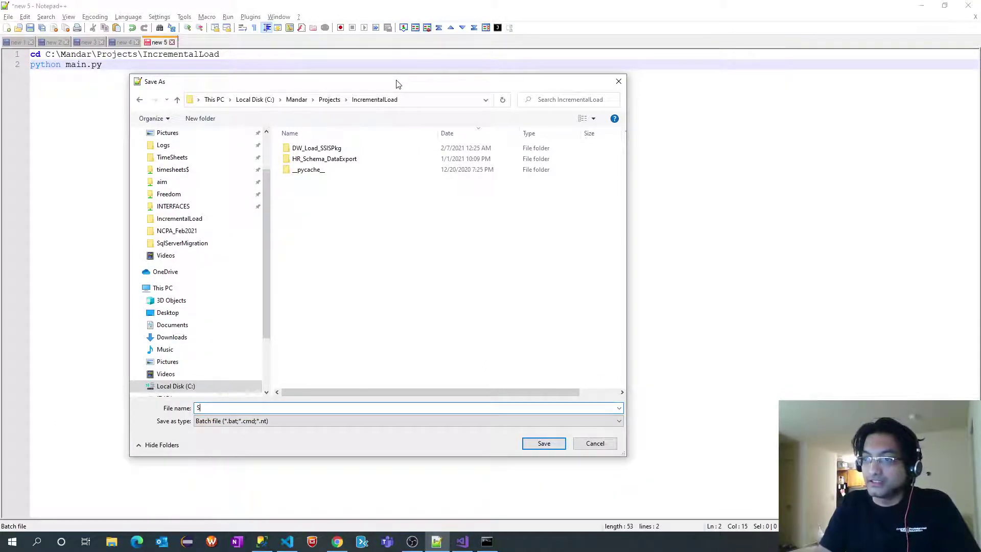
pyautogui.press('BackSpace')
pyautogui.press('BackSpace')
pyautogui.press('BackSpace')
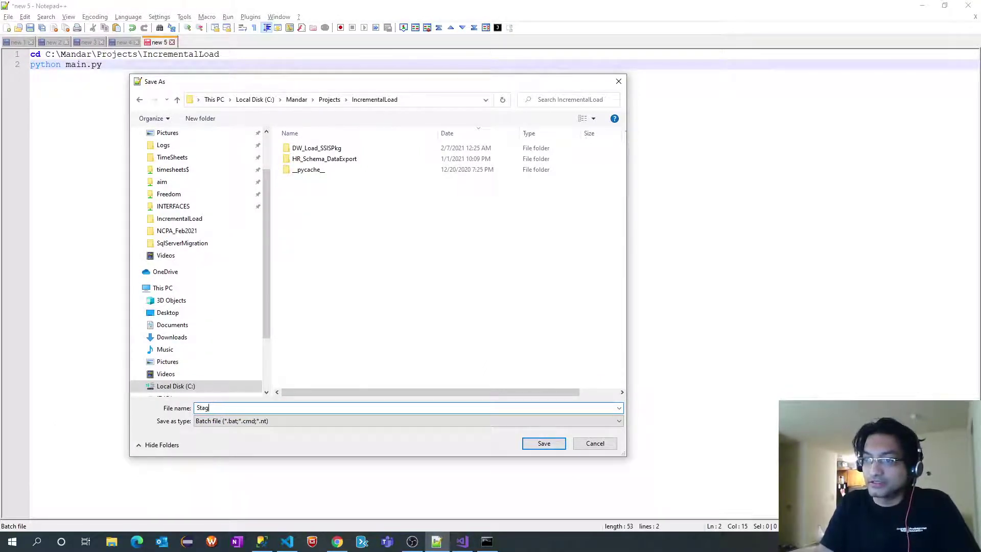
pyautogui.write('eLoad')
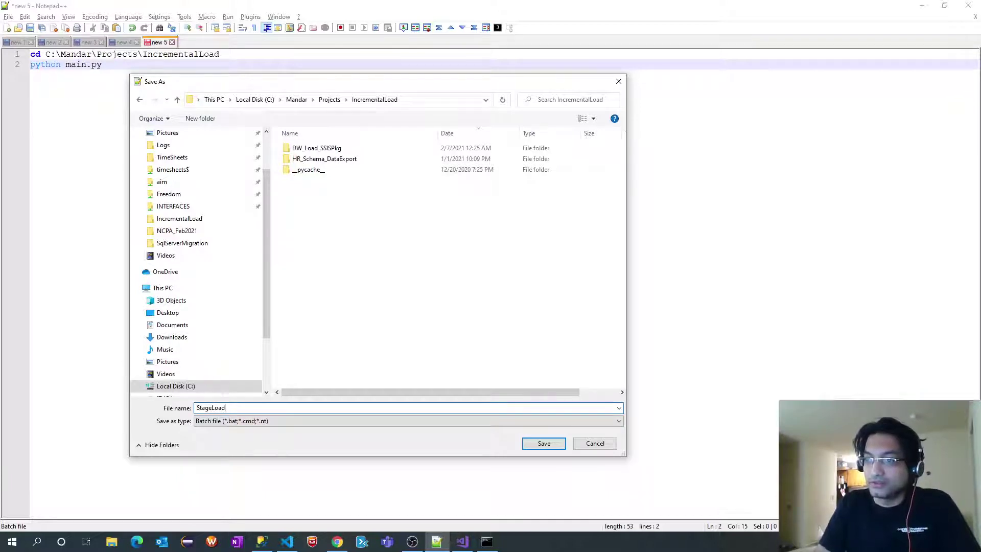
pyautogui.write('Upd')
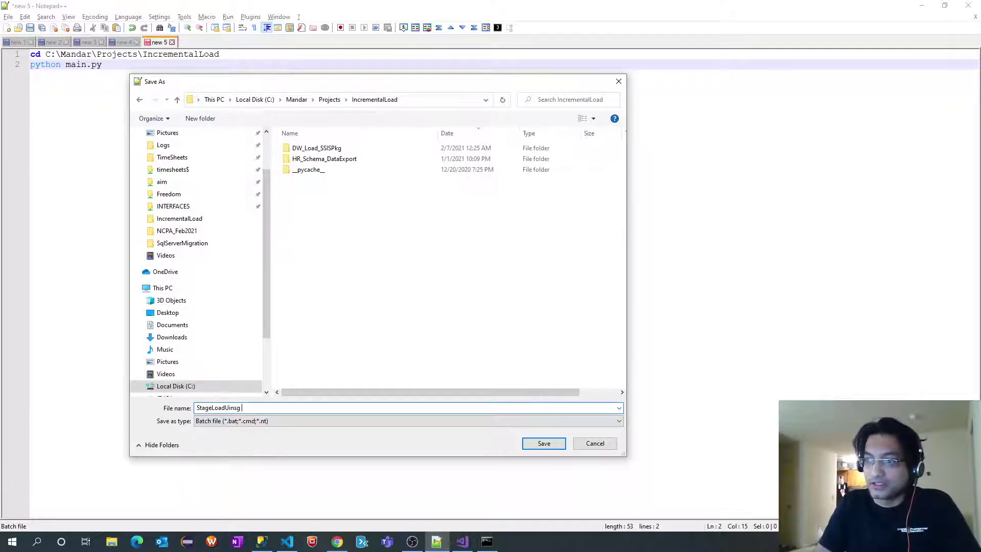
pyautogui.press('BackSpace')
pyautogui.press('BackSpace')
pyautogui.press('BackSpace')
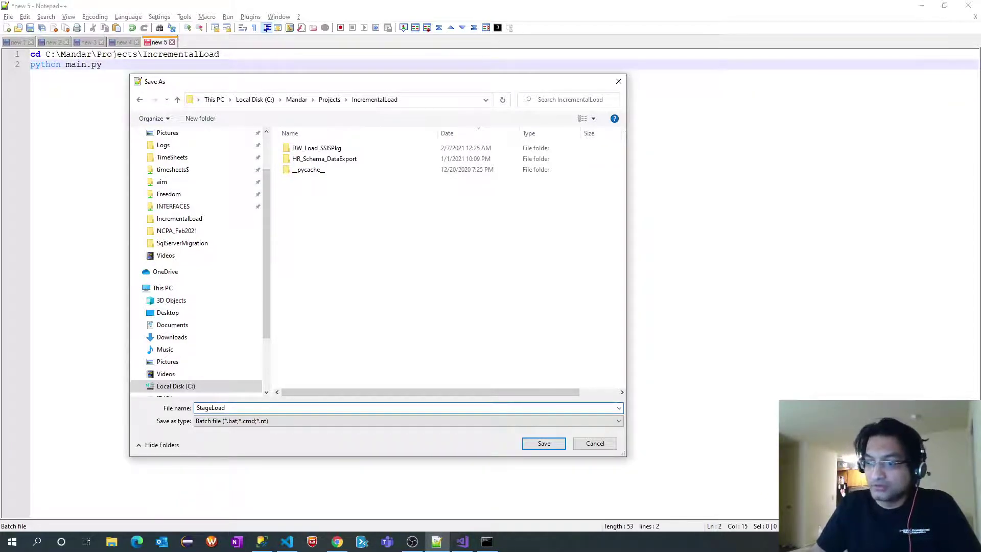
pyautogui.write('U')
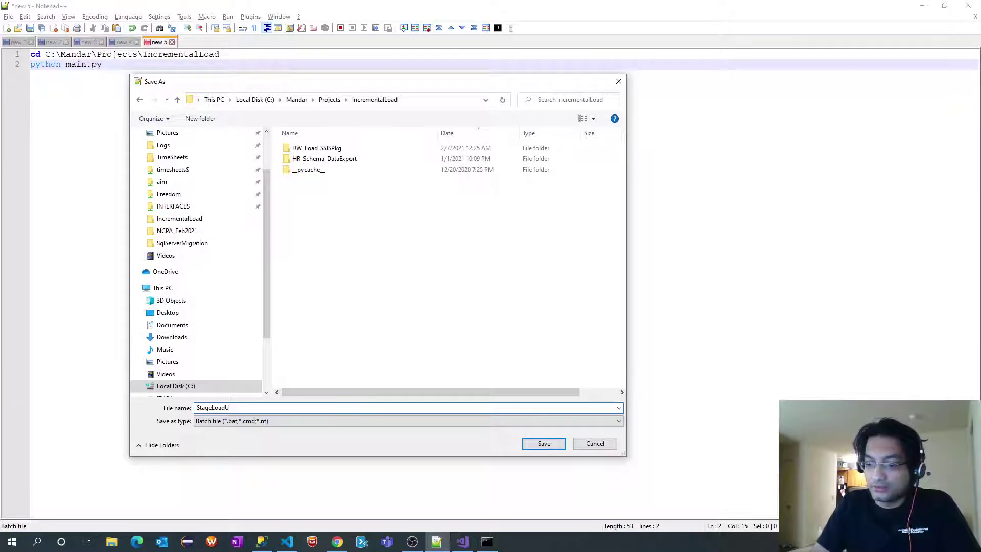
pyautogui.write('singPython')
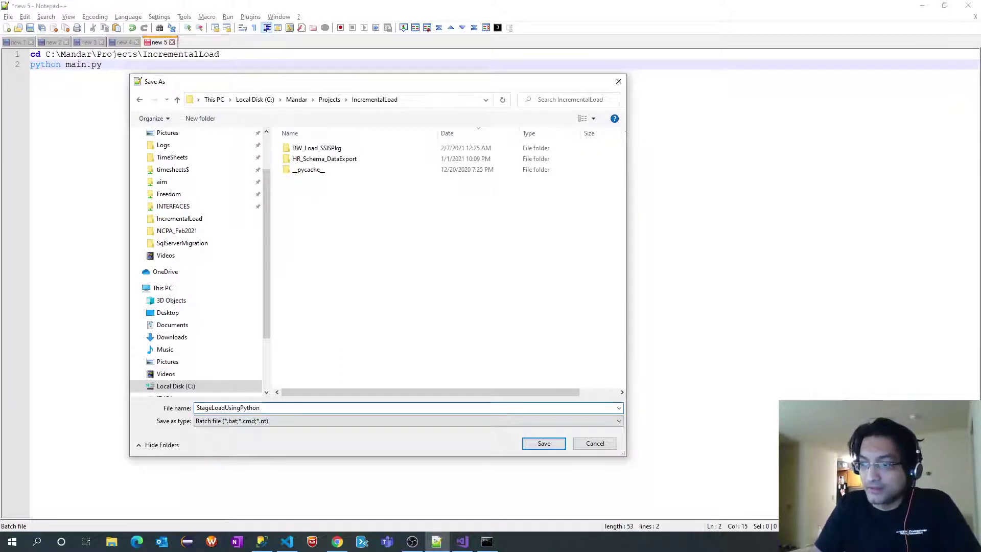
pyautogui.hotkey('ctrl', 'a')
pyautogui.press('End')
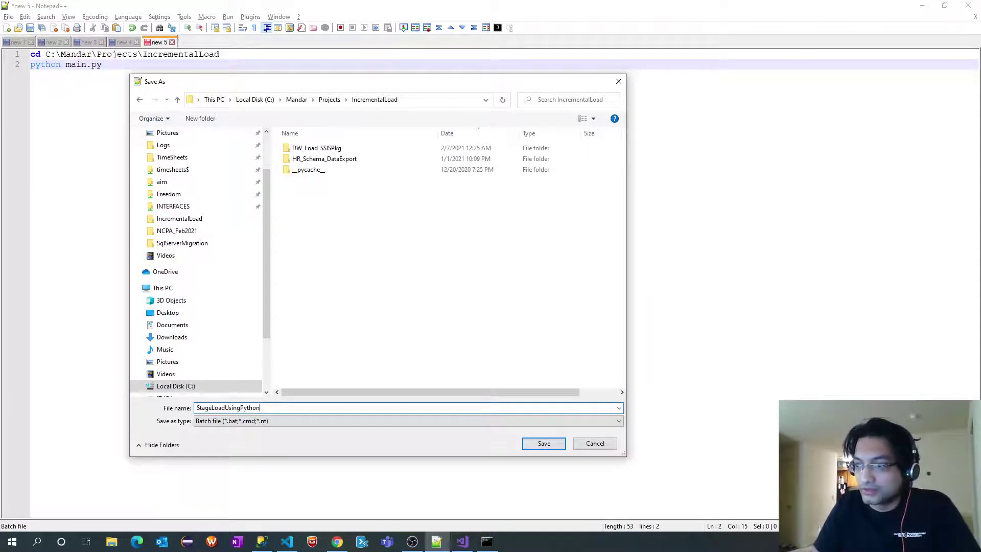
pyautogui.press('Return')
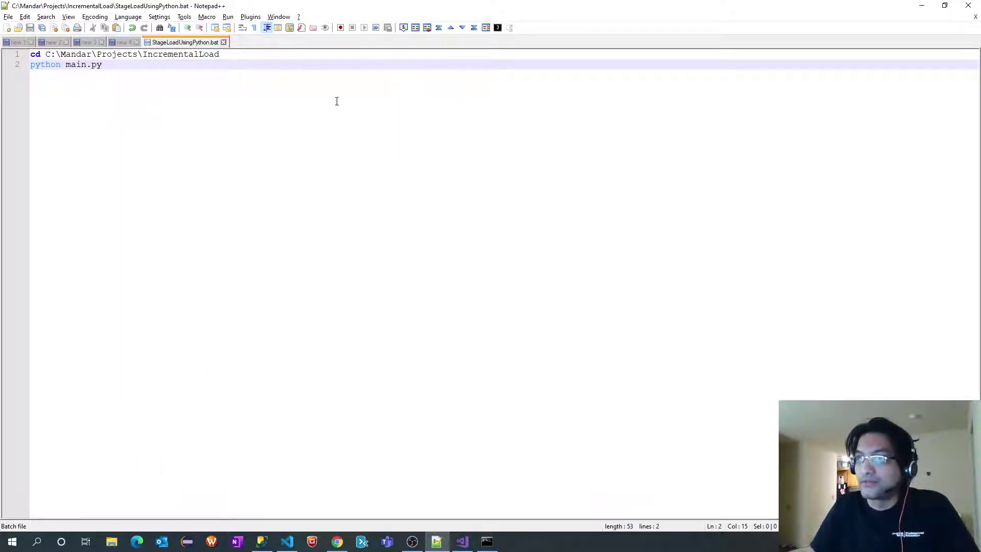
# - Switch to Command Prompt and run StageLoadUsingPython.bat from the IncrementalLoad folder
pyautogui.hotkey('alt', 'Tab')
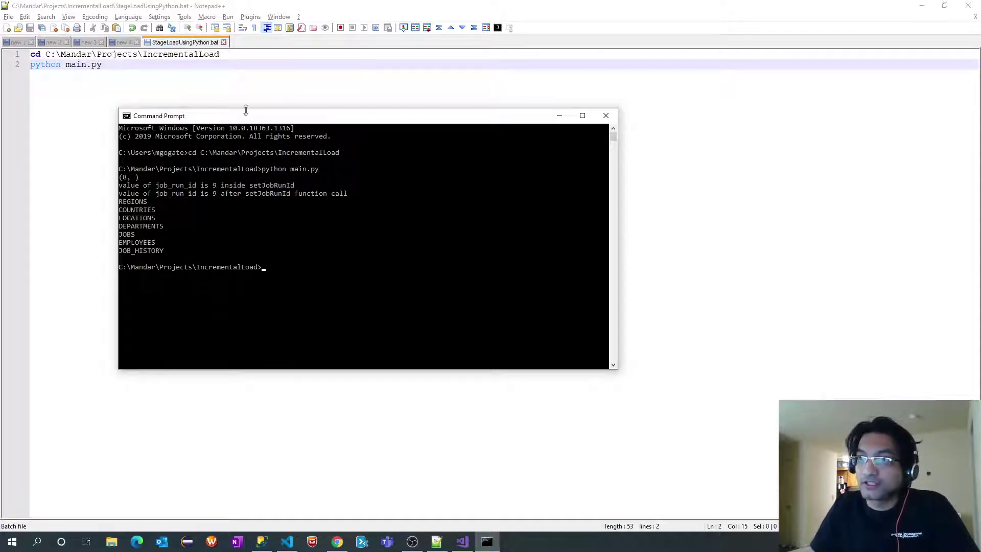
pyautogui.click(356, 267)
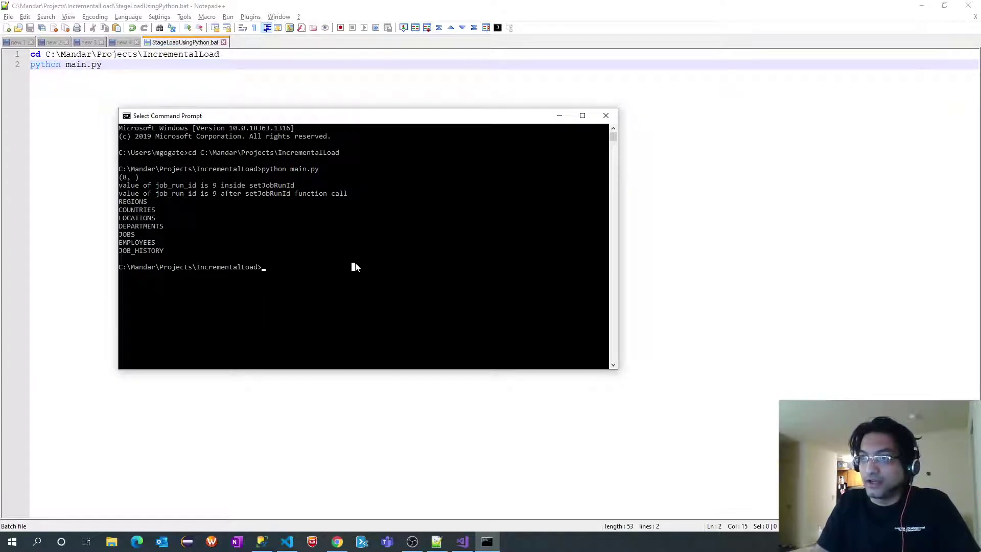
pyautogui.press('Escape')
pyautogui.write('Sta')
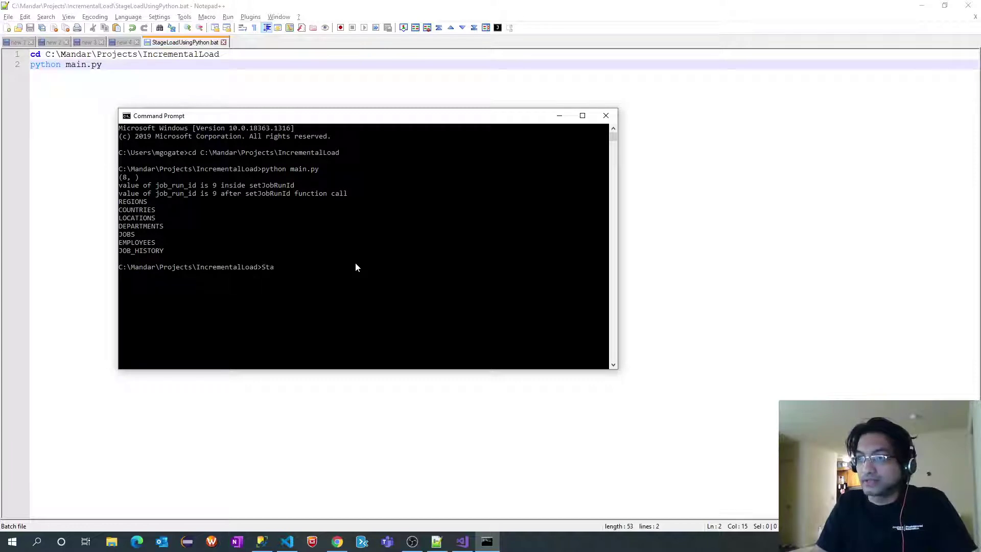
pyautogui.press('Tab')
pyautogui.press('Return')
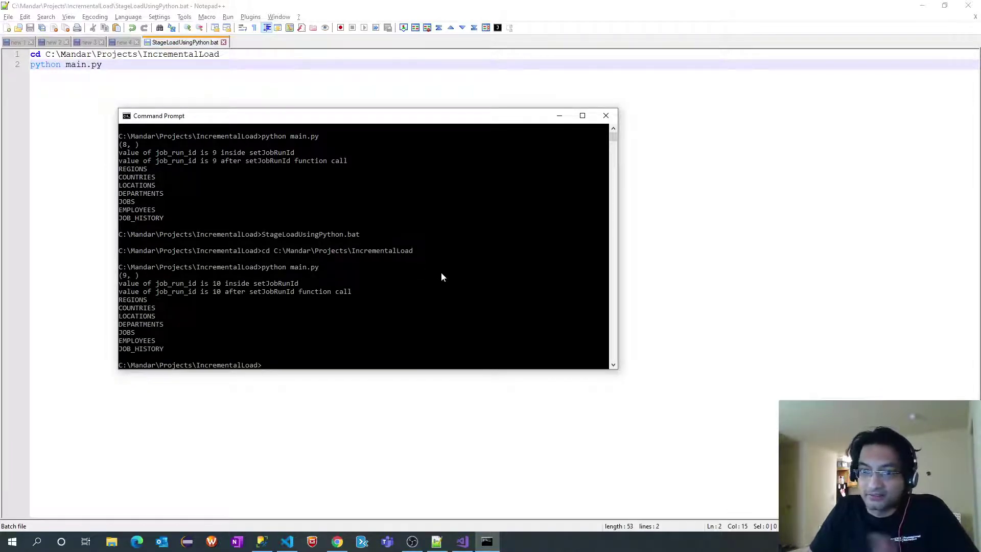
# - Switch to Visual Studio and add an Execute Process Task to the control flow of Package.dtsx
pyautogui.click(234, 94)
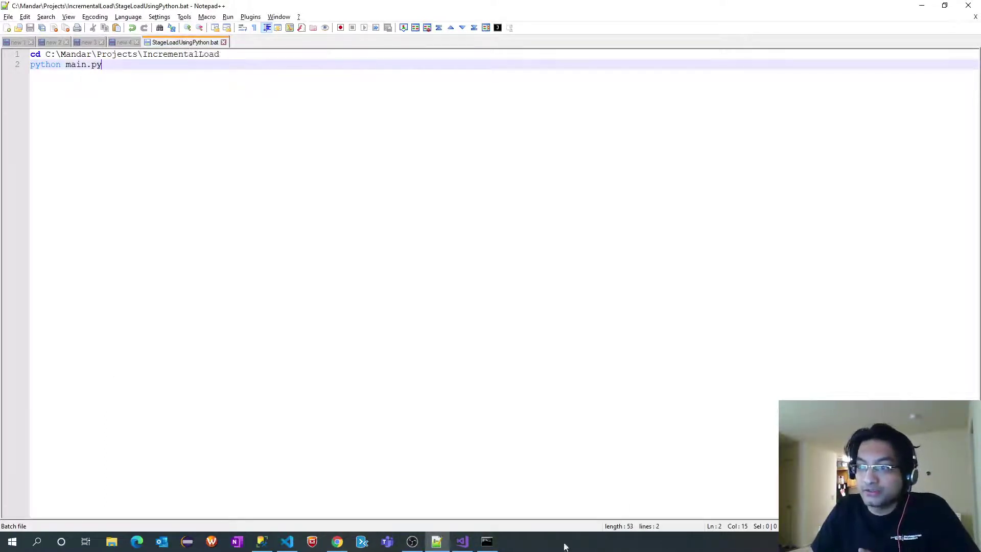
pyautogui.click(463, 542)
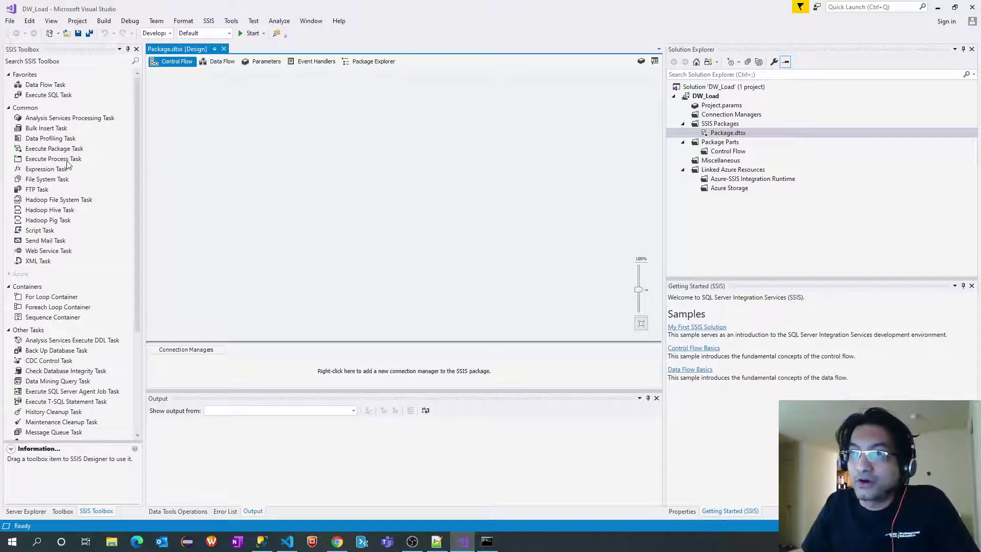
pyautogui.moveTo(67, 159); pyautogui.dragTo(318, 178)
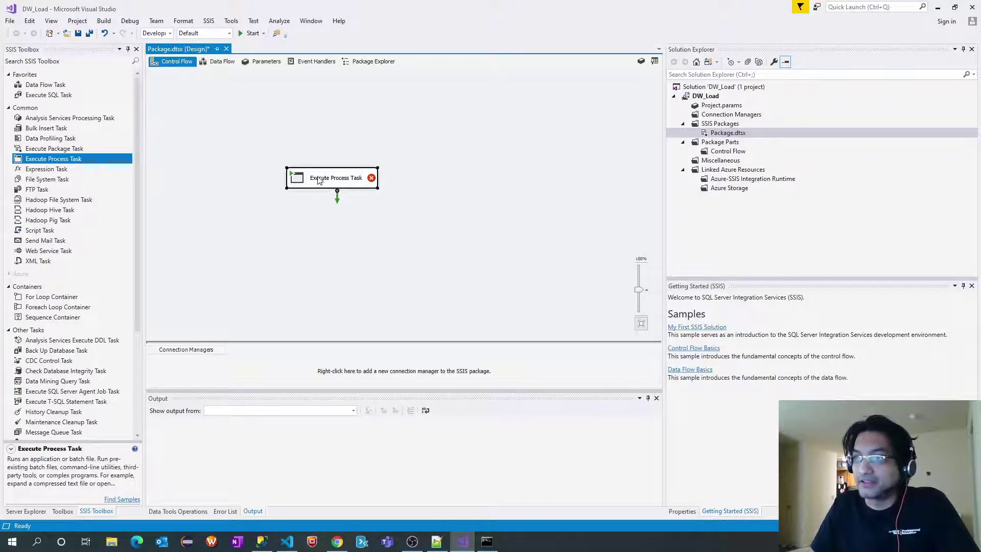
# - Set the Execute Process Task's executable to StageLoadUsingPython.bat in the IncrementalLoad folder and apply the task settings
pyautogui.doubleClick(328, 179)
pyautogui.click(336, 181)
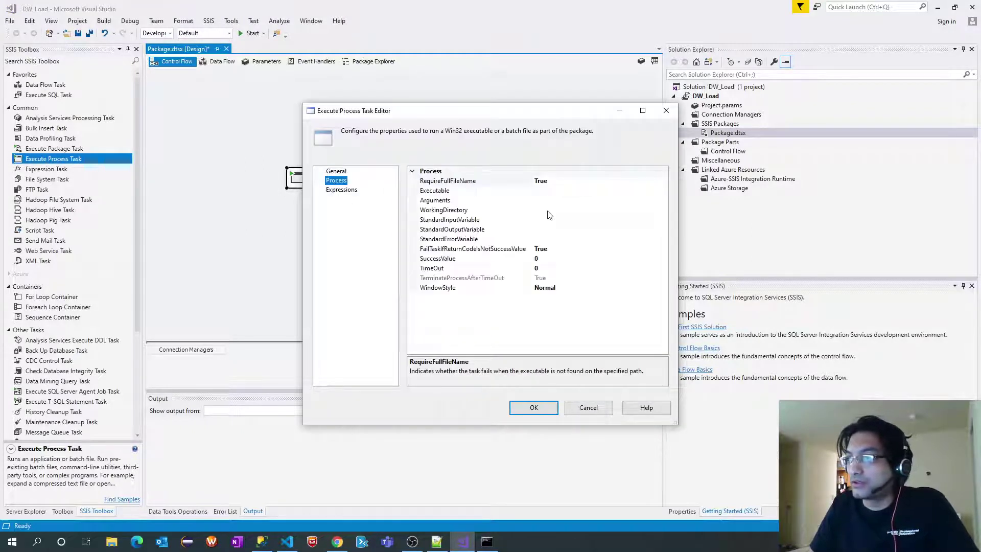
pyautogui.click(471, 193)
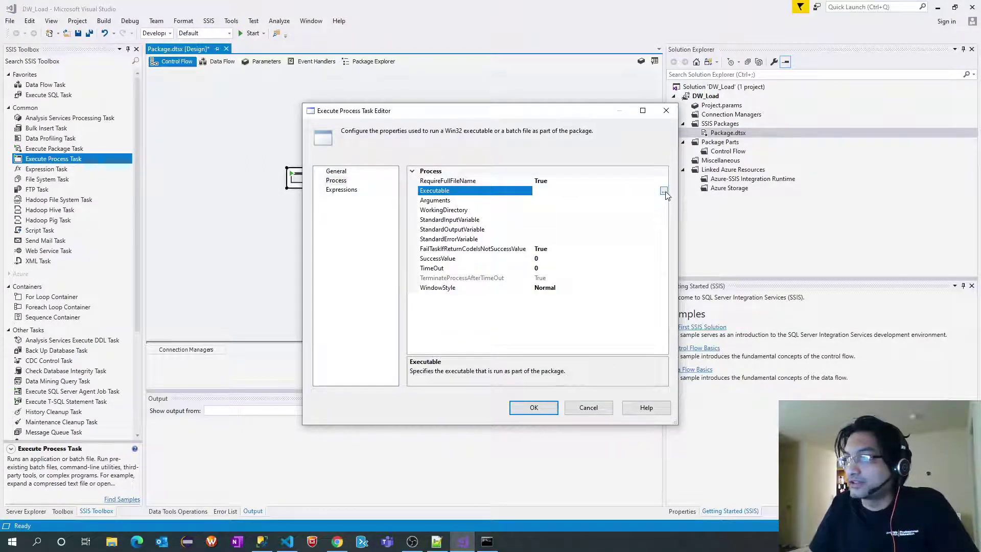
pyautogui.click(663, 191)
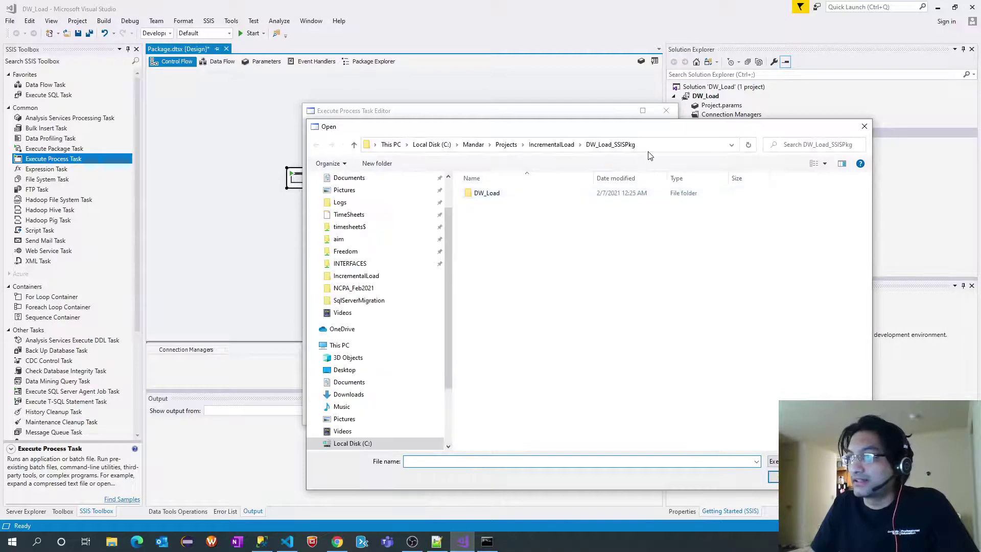
pyautogui.click(568, 148)
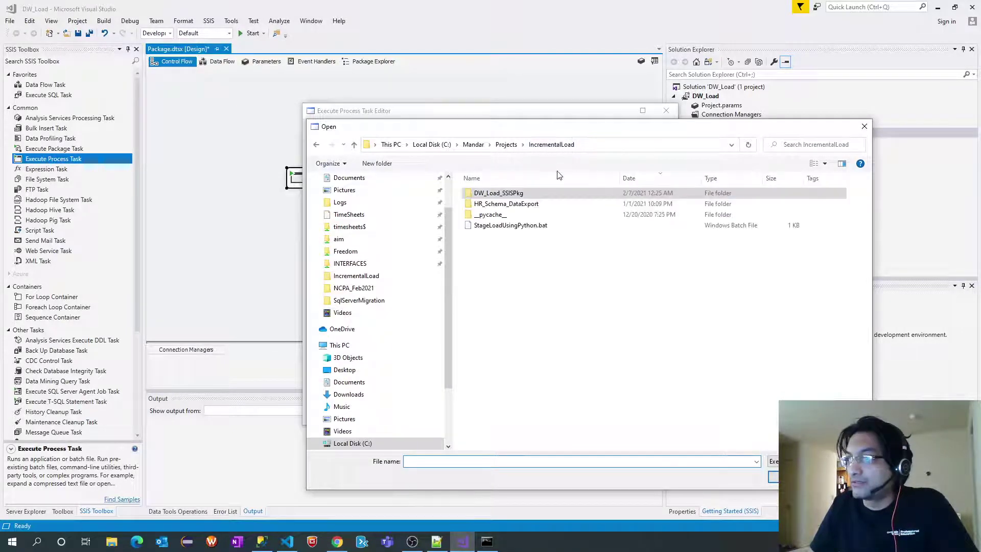
pyautogui.click(523, 228)
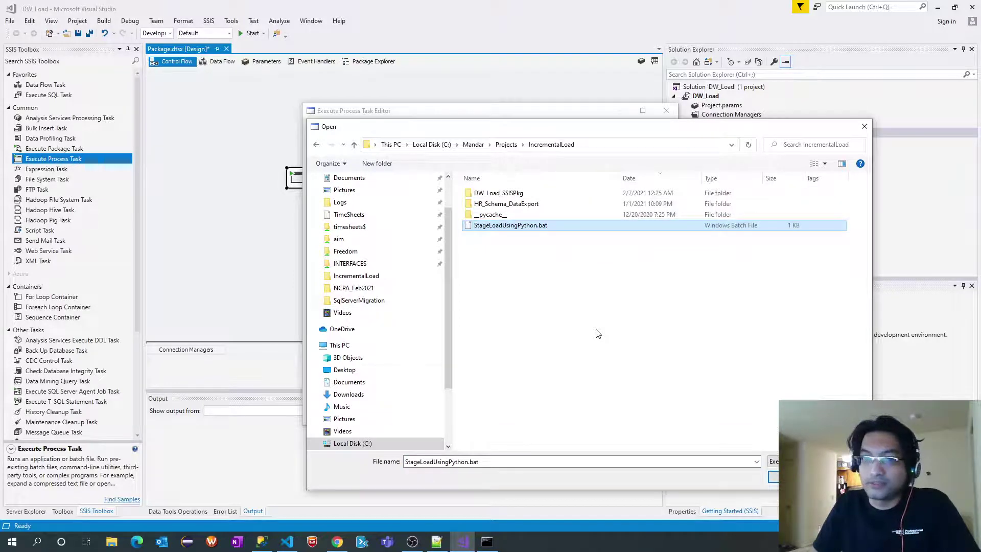
pyautogui.click(774, 476)
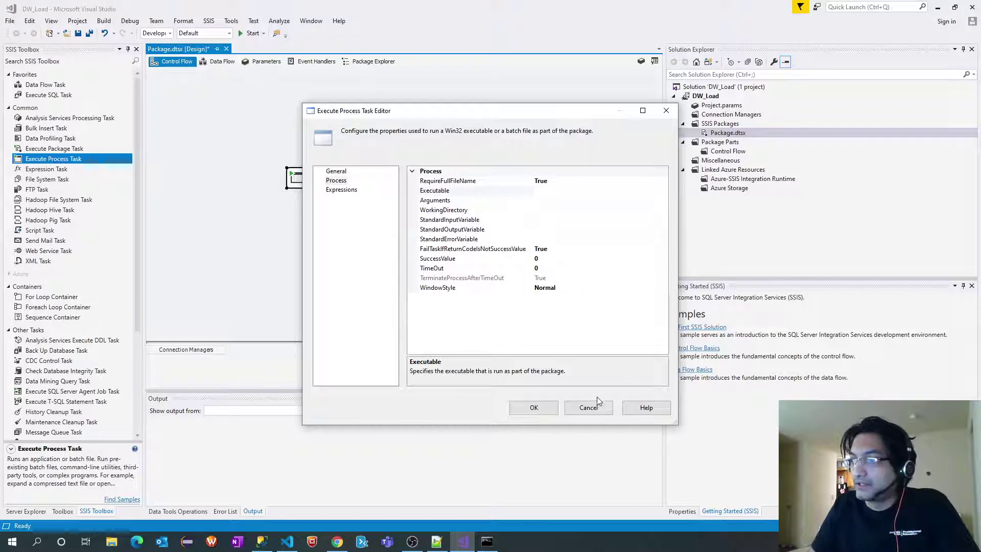
pyautogui.click(531, 411)
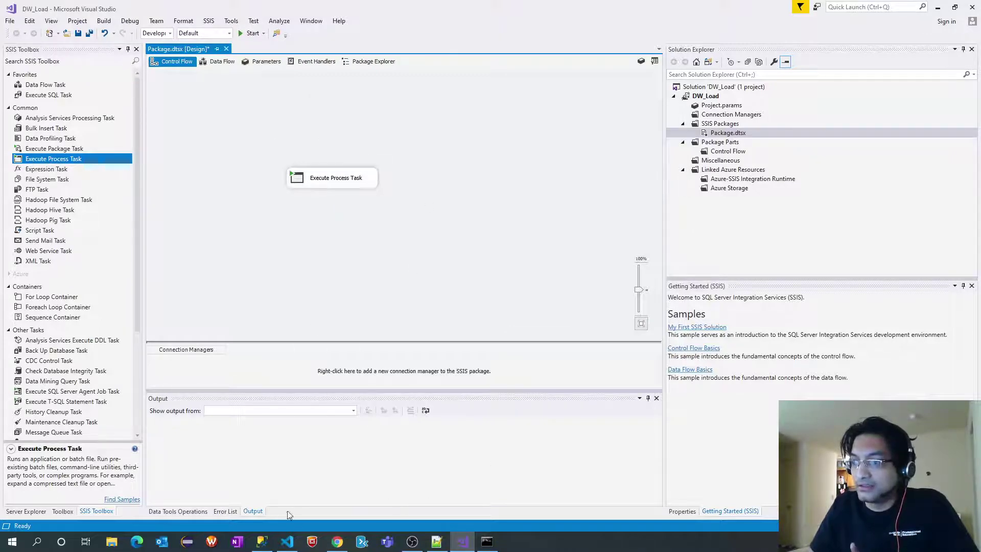
# - Switch to SQL Server Management Studio, widen the SQLQuery5.sql pane, and query all rows of ST_EMPLOYEES
pyautogui.click(262, 541)
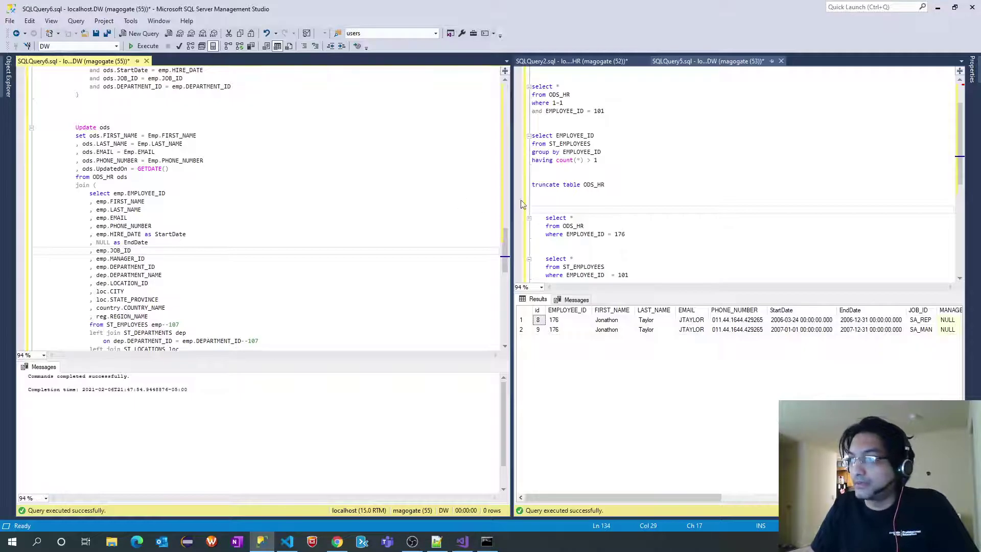
pyautogui.moveTo(512, 201); pyautogui.dragTo(210, 201)
pyautogui.click(520, 234)
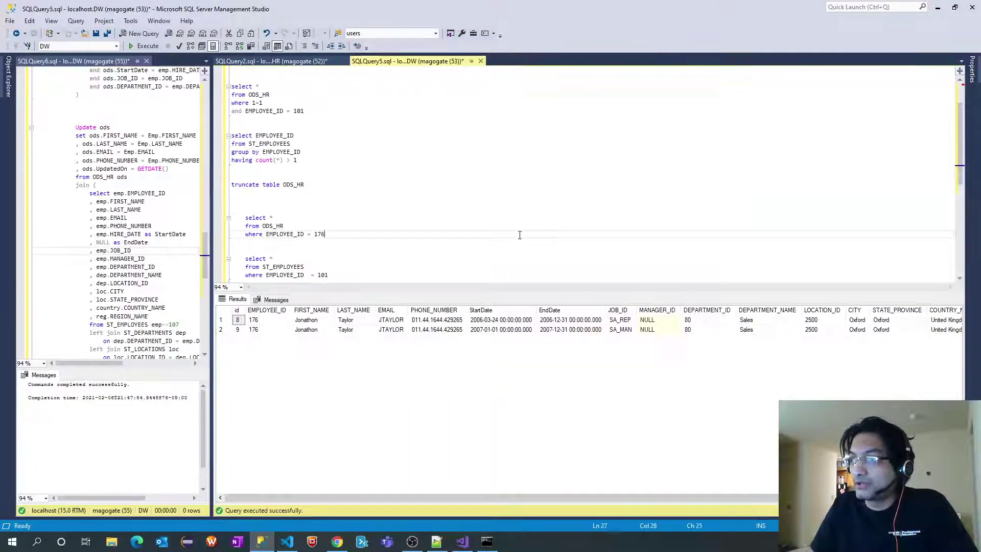
pyautogui.scroll(-3, 519, 234)
pyautogui.moveTo(339, 227); pyautogui.dragTo(234, 231)
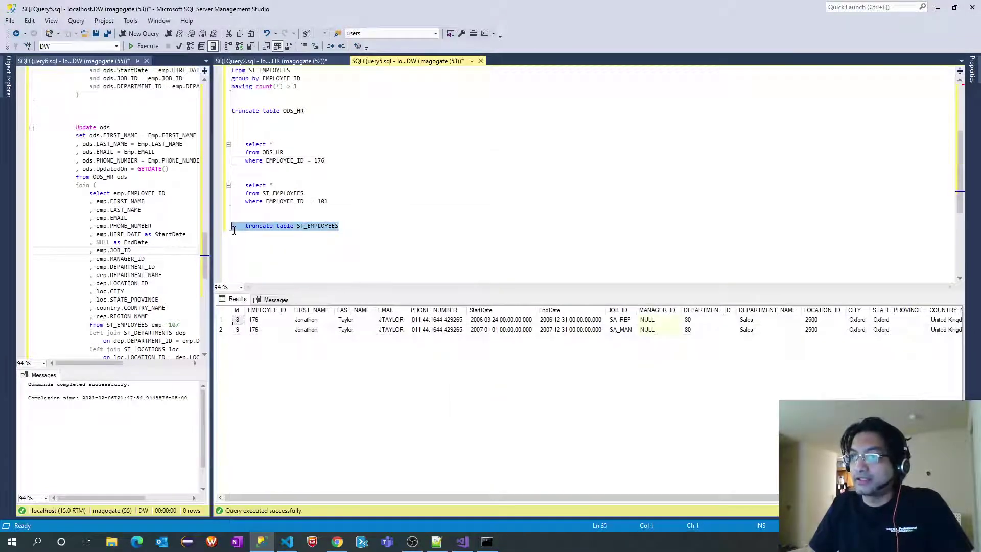
pyautogui.moveTo(305, 194); pyautogui.dragTo(234, 187)
pyautogui.press('F5')
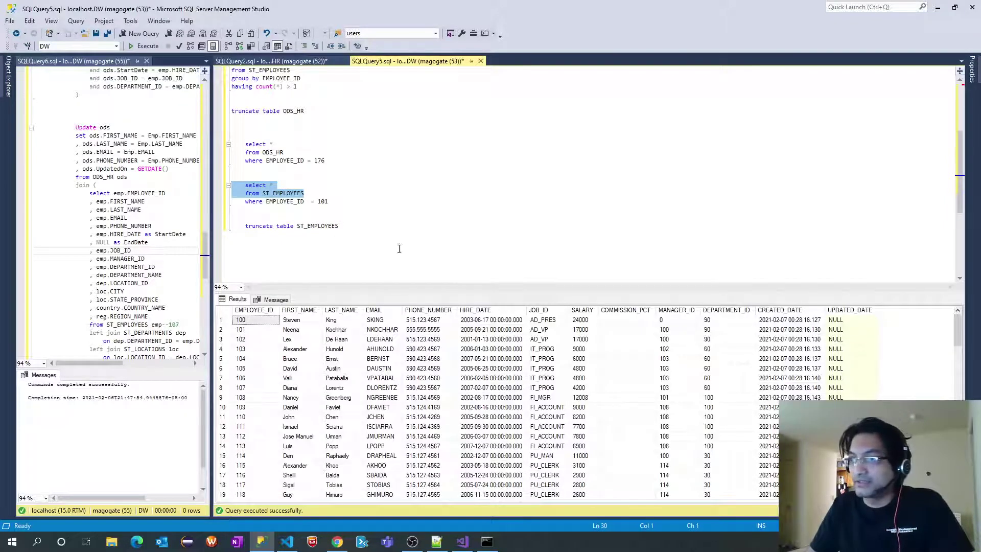
# - Truncate the ST_EMPLOYEES table and query all its rows to check the result
pyautogui.moveTo(339, 226); pyautogui.dragTo(242, 228)
pyautogui.press('F5')
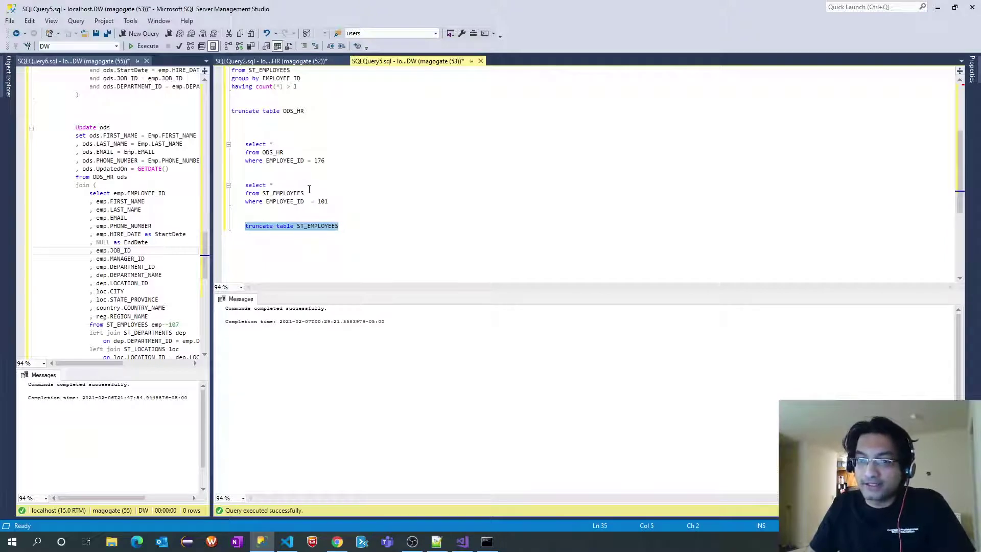
pyautogui.moveTo(305, 193); pyautogui.dragTo(232, 186)
pyautogui.press('F5')
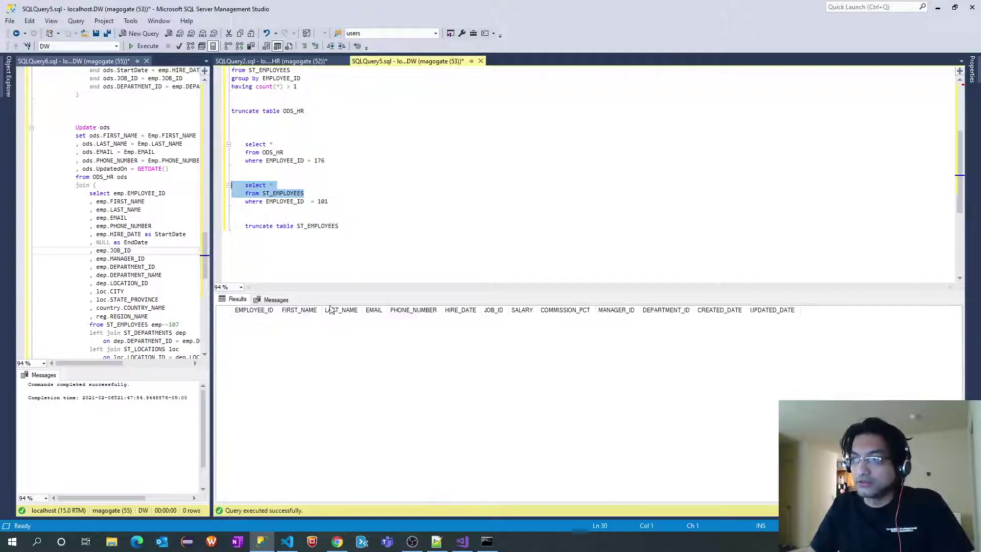
# - Switch to Visual Studio, run the SSIS package, and stop debugging once execution completes
pyautogui.hotkey('alt', 'Tab')
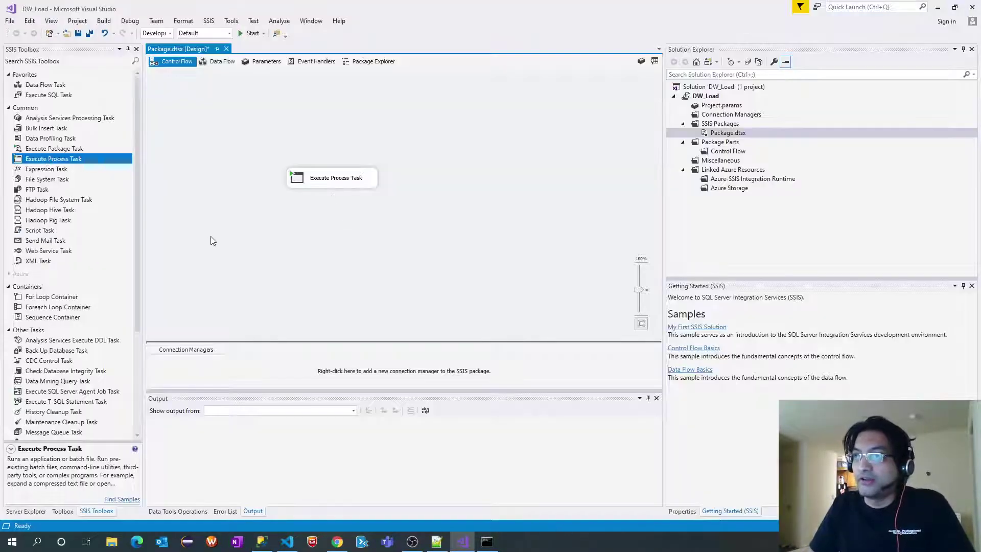
pyautogui.click(250, 33)
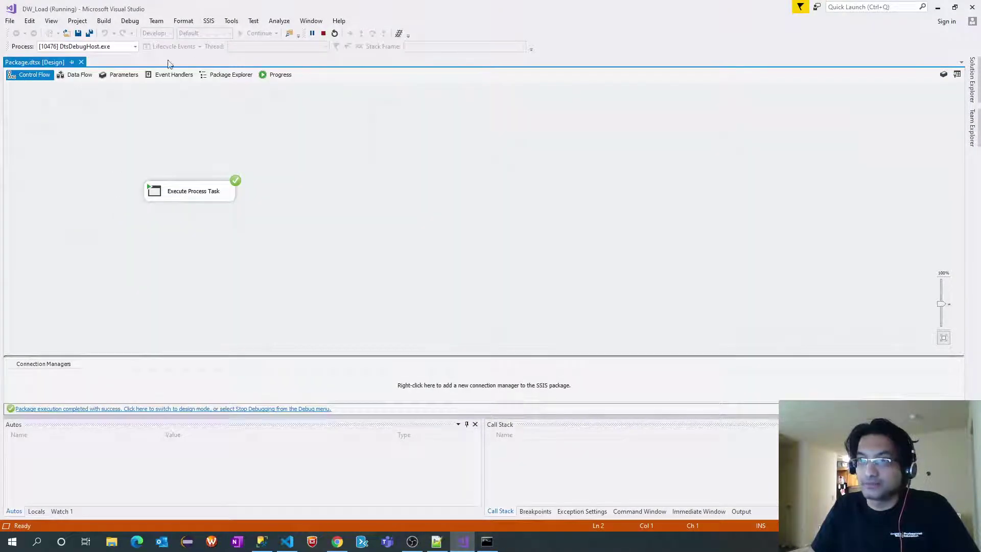
pyautogui.click(322, 34)
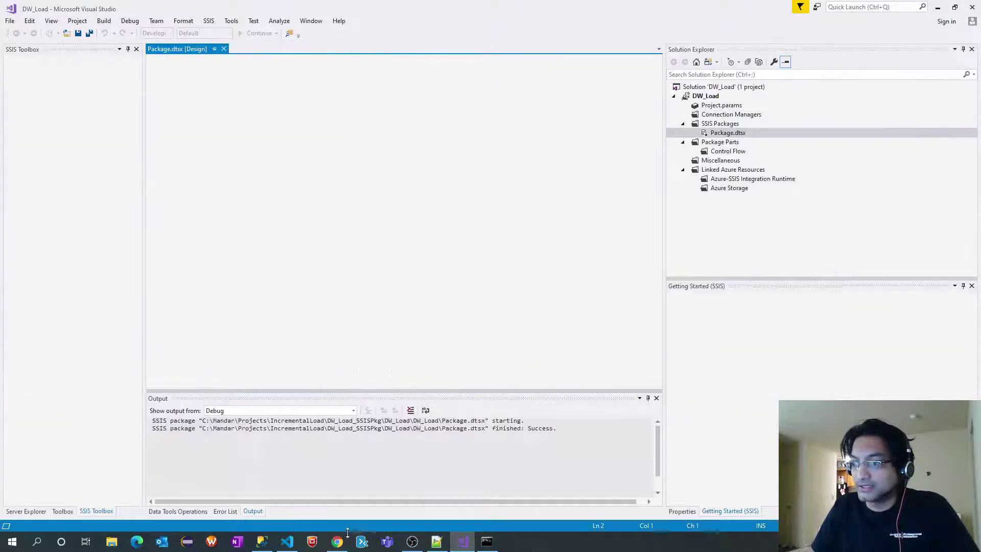
# - Switch to SQL Server Management Studio and rerun the selected ST_EMPLOYEES query to check the load
pyautogui.click(262, 543)
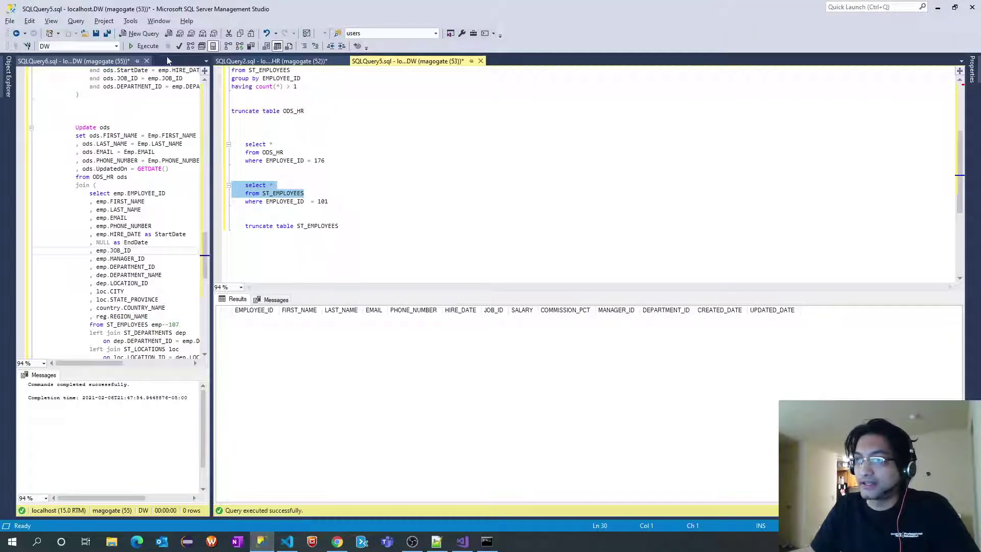
pyautogui.press('F5')
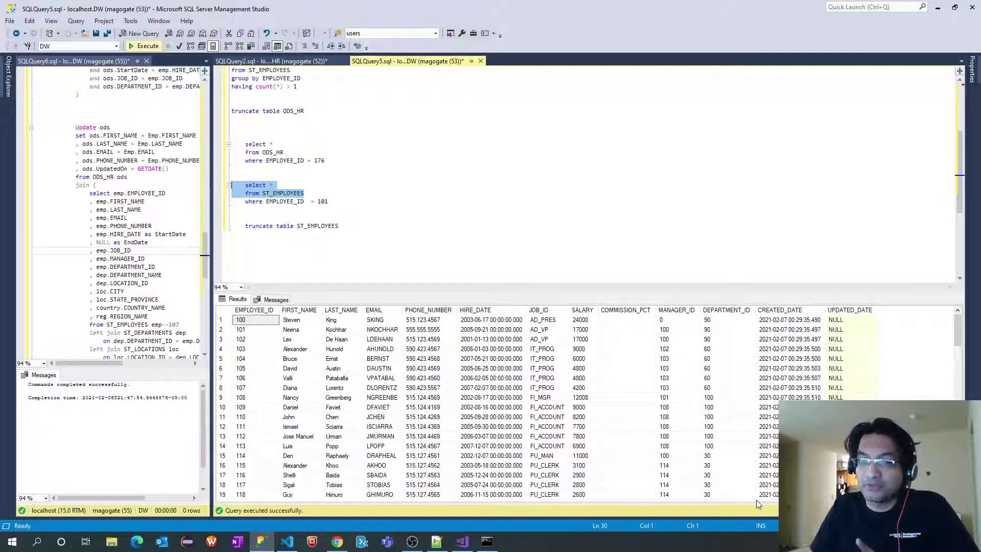
# - Switch to Visual Studio, move the Execute Process Task up and left, and add an Execute SQL Task beside it
pyautogui.hotkey('alt', 'Tab')
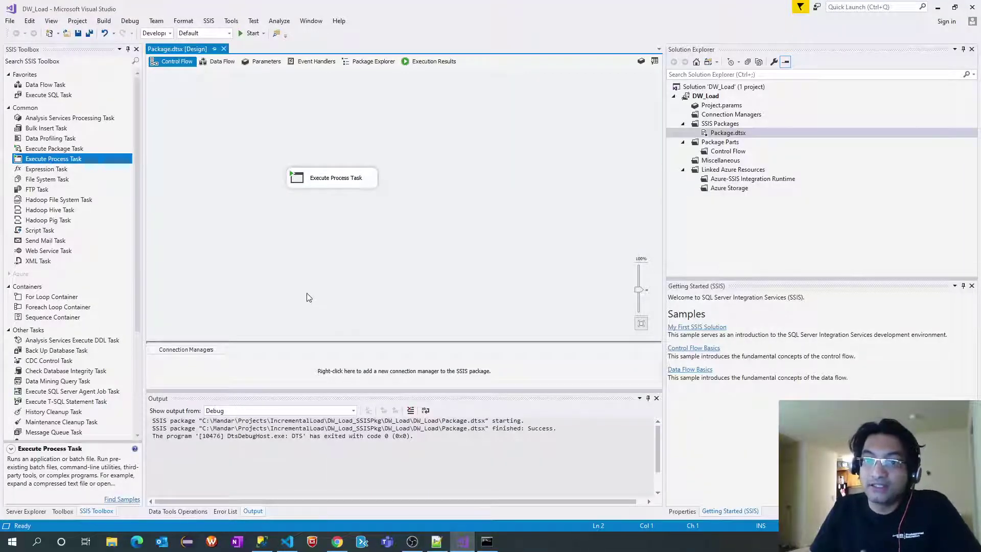
pyautogui.moveTo(332, 187); pyautogui.dragTo(272, 160)
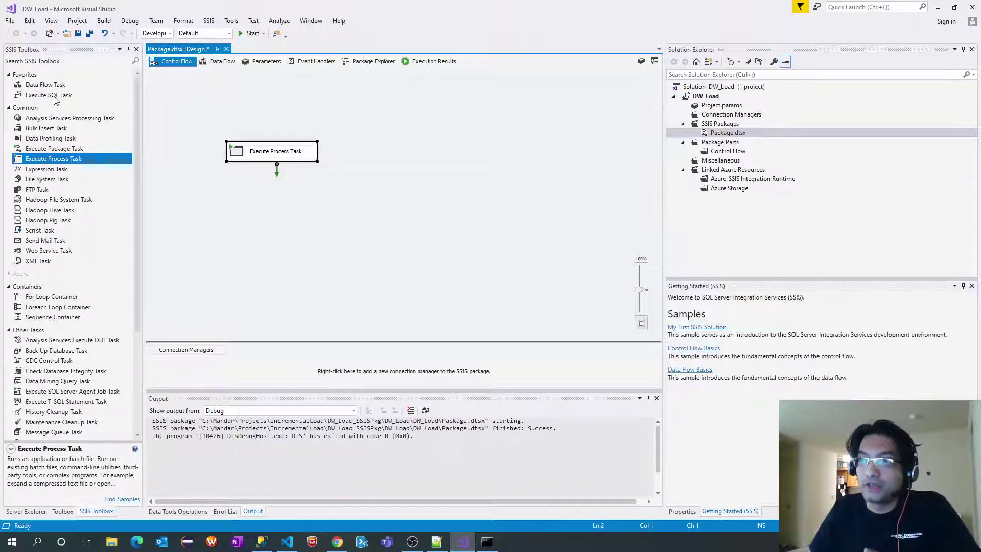
pyautogui.moveTo(54, 95); pyautogui.dragTo(392, 178)
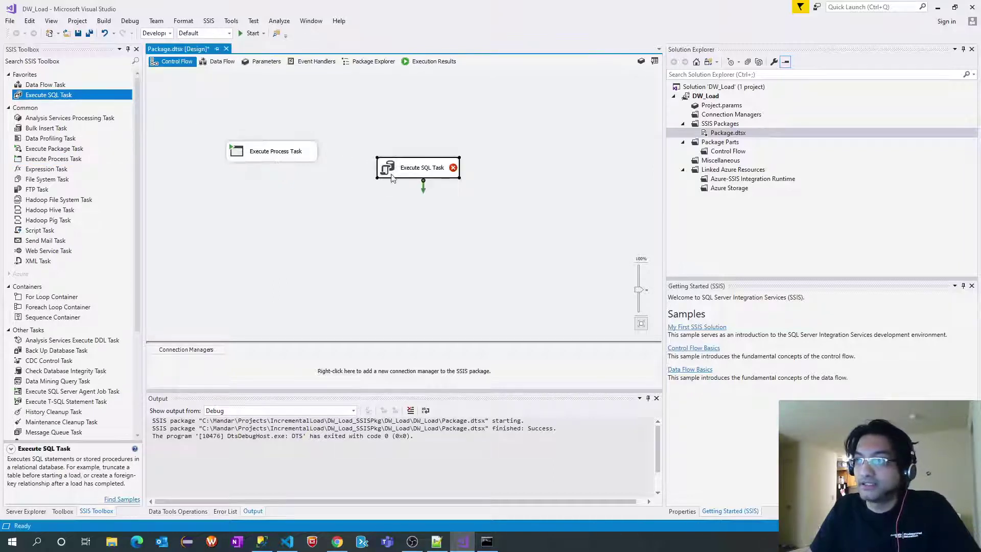
# - Start a new connection for the Execute SQL Task and delete the existing localhost.DW data connection
pyautogui.doubleClick(399, 173)
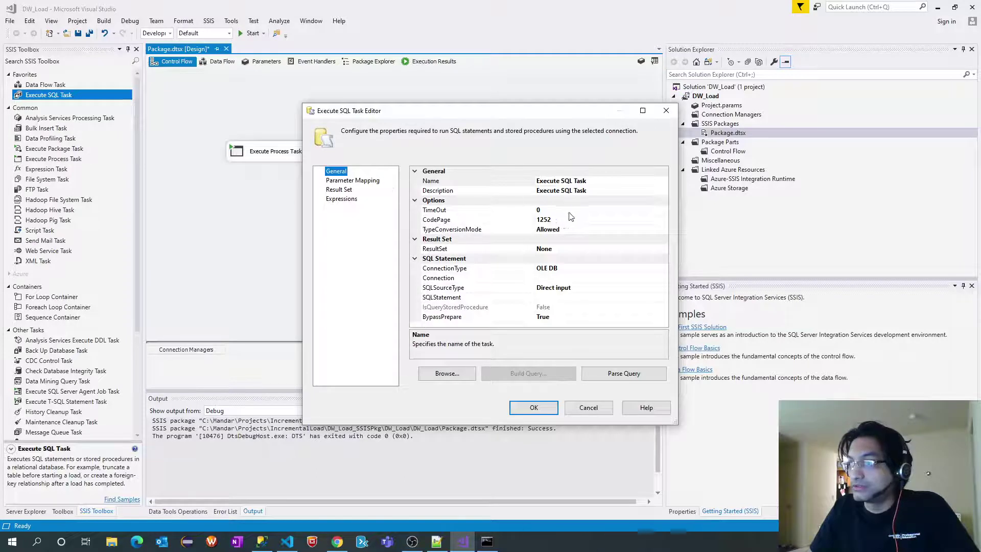
pyautogui.click(615, 279)
pyautogui.click(663, 278)
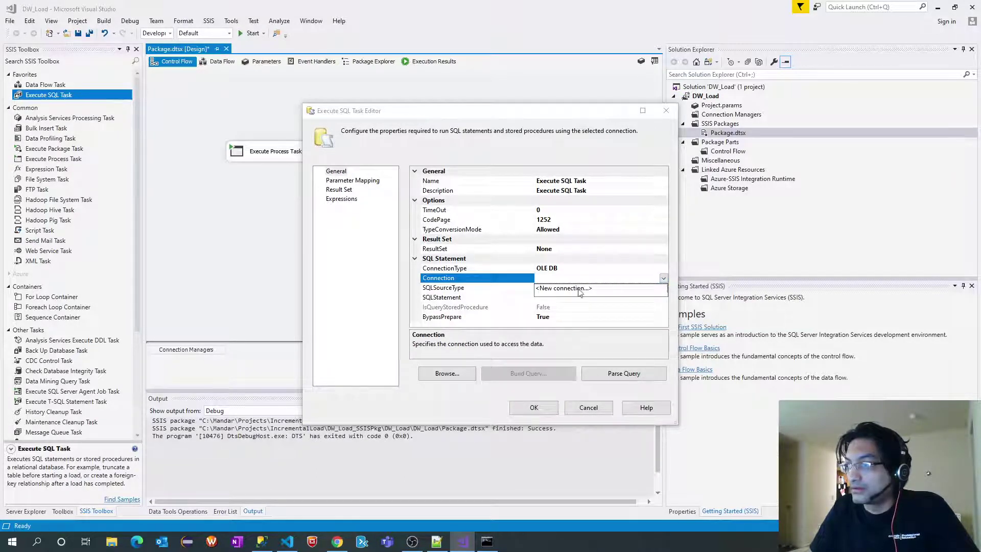
pyautogui.click(578, 290)
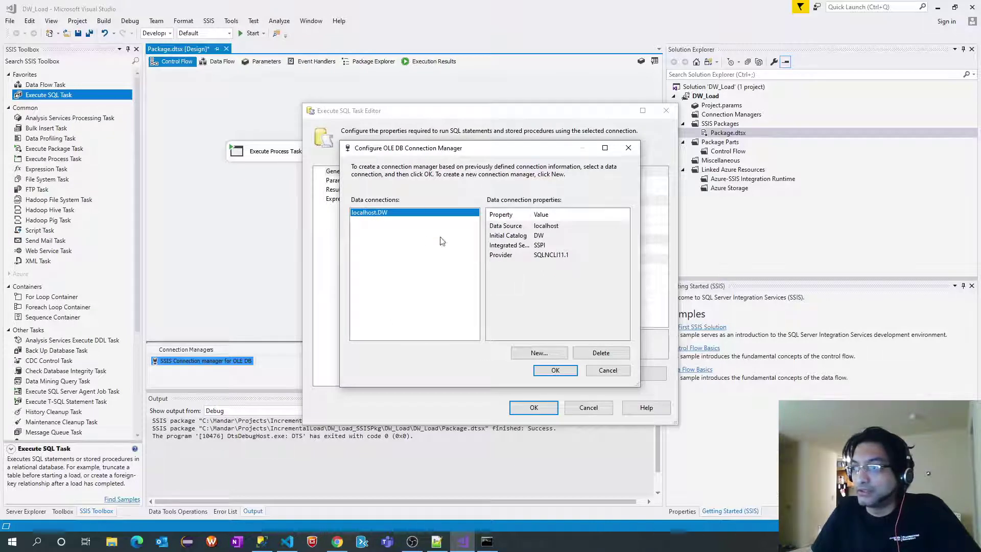
pyautogui.click(601, 353)
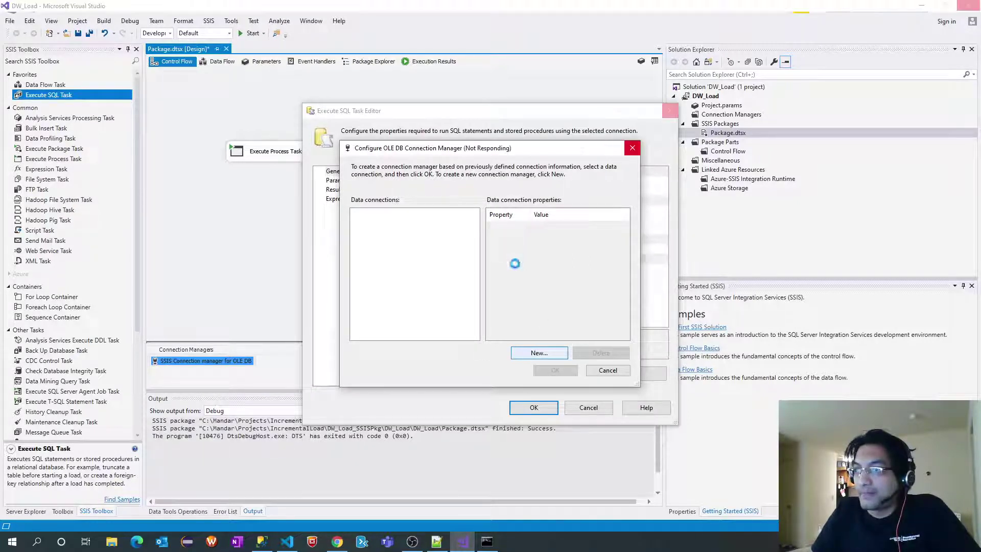
# - Define a new OLE DB data connection with localhost as the server and DW as the database
pyautogui.click(532, 353)
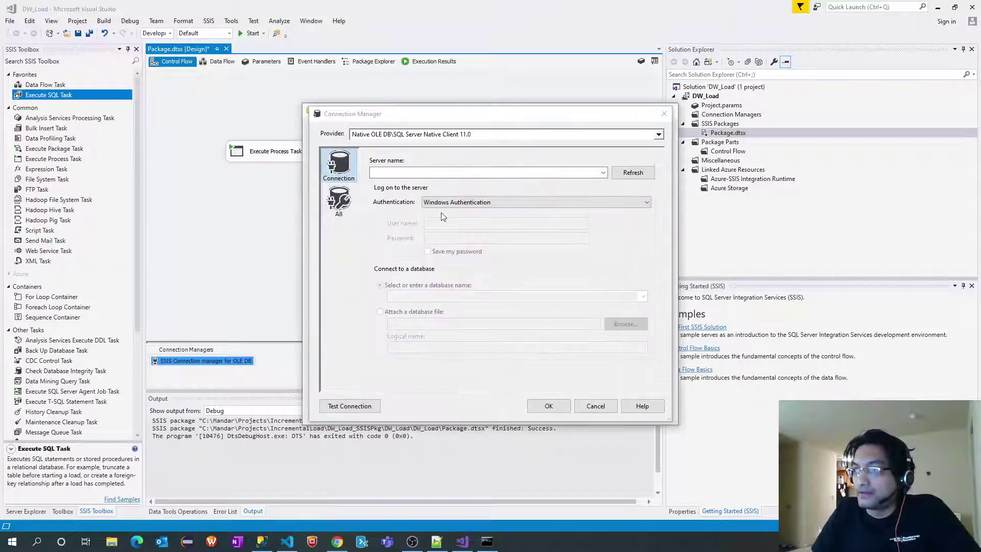
pyautogui.click(550, 173)
pyautogui.write('l')
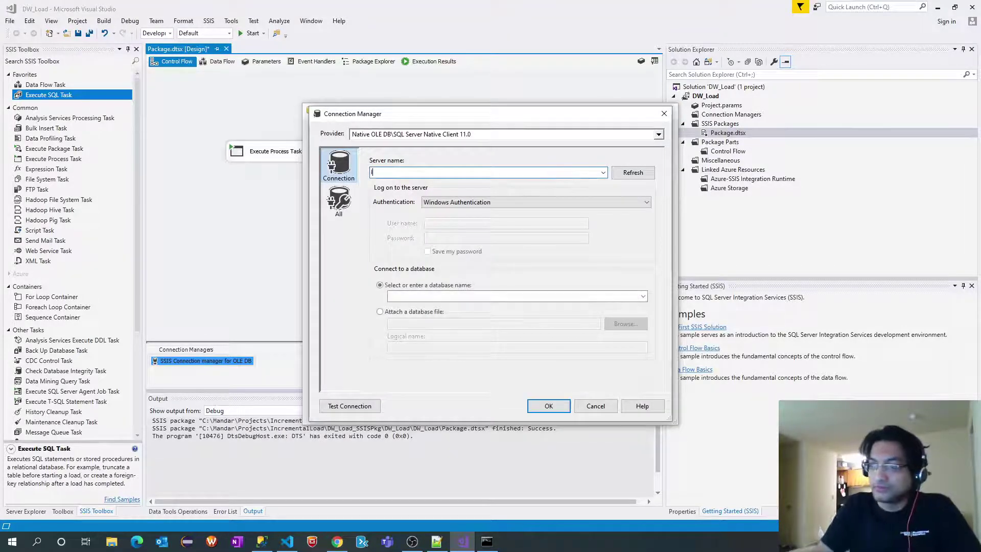
pyautogui.write('ocalhost')
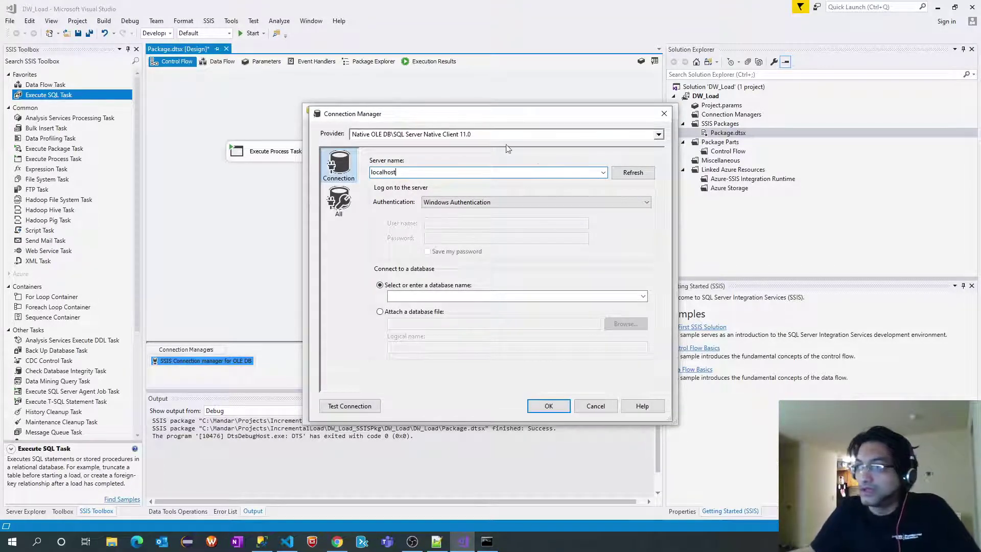
pyautogui.click(642, 297)
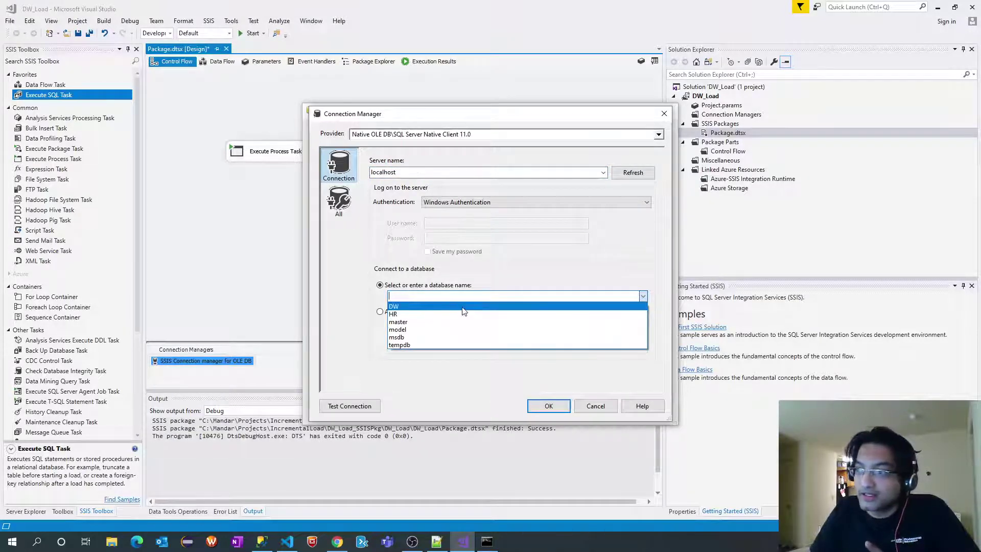
pyautogui.click(463, 306)
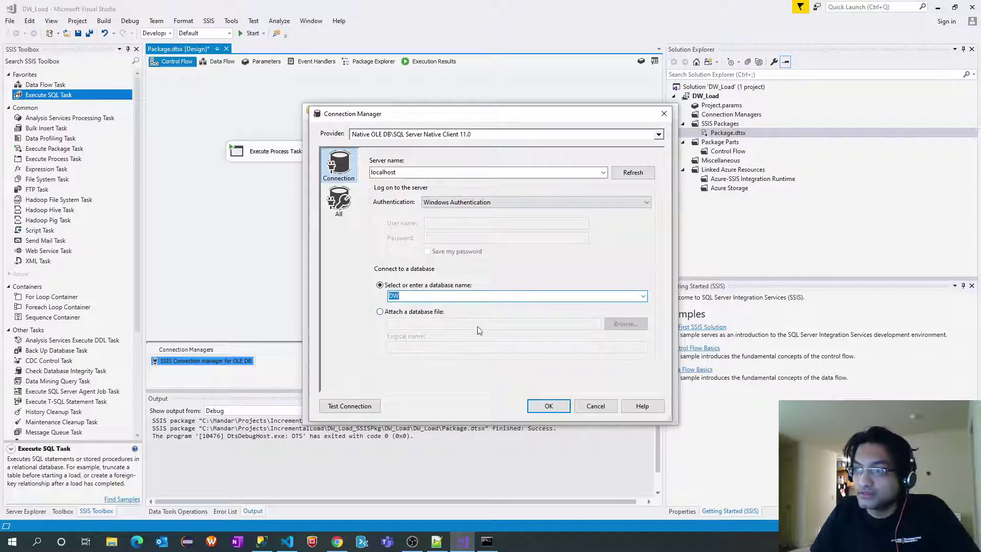
# - Test the new data connection, save it, and assign it to the Execute SQL Task
pyautogui.click(343, 407)
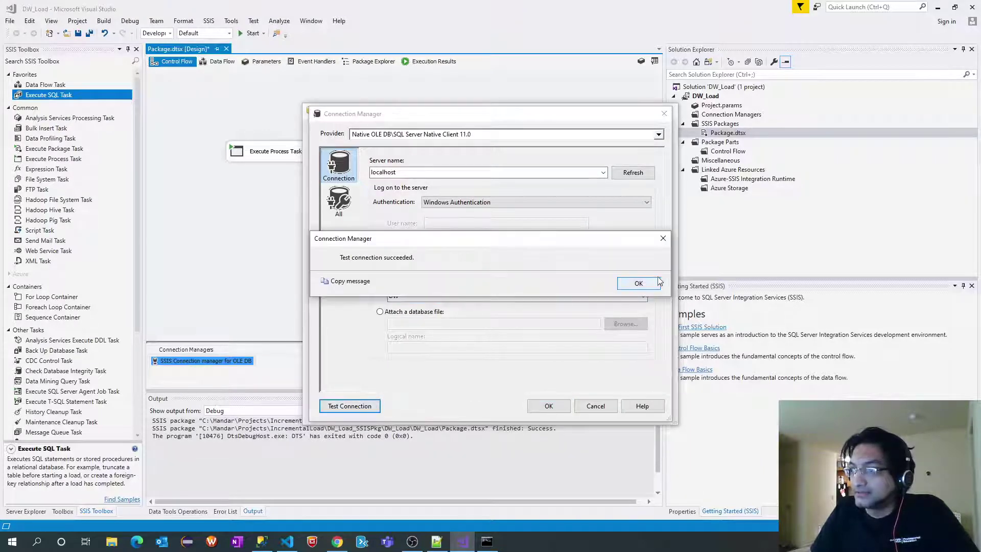
pyautogui.click(639, 283)
pyautogui.click(560, 406)
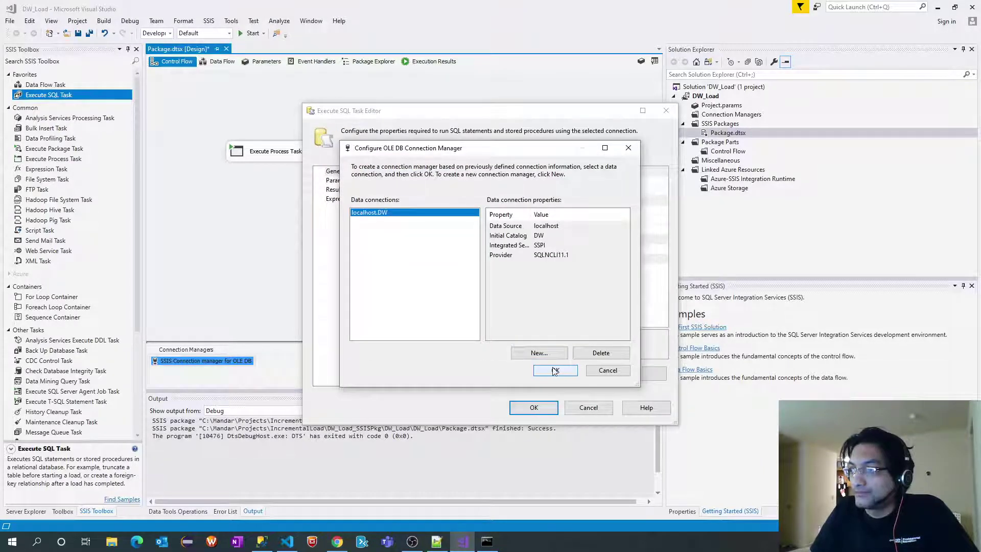
pyautogui.click(564, 370)
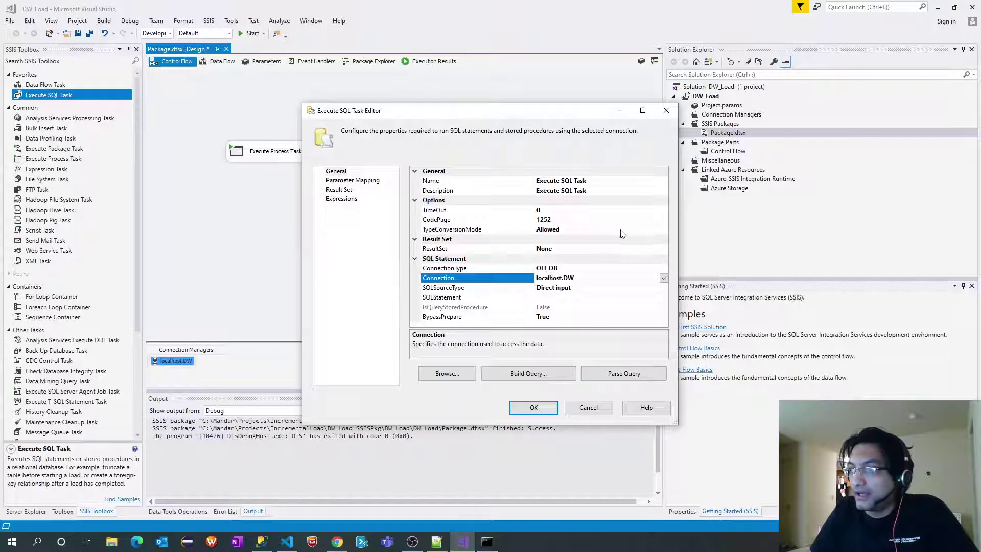
# - Copy the exec load_ods statement from the SQL Server Management Studio query into the Execute SQL Task's SQLStatement in Visual Studio and save the task settings
pyautogui.click(579, 299)
pyautogui.click(260, 541)
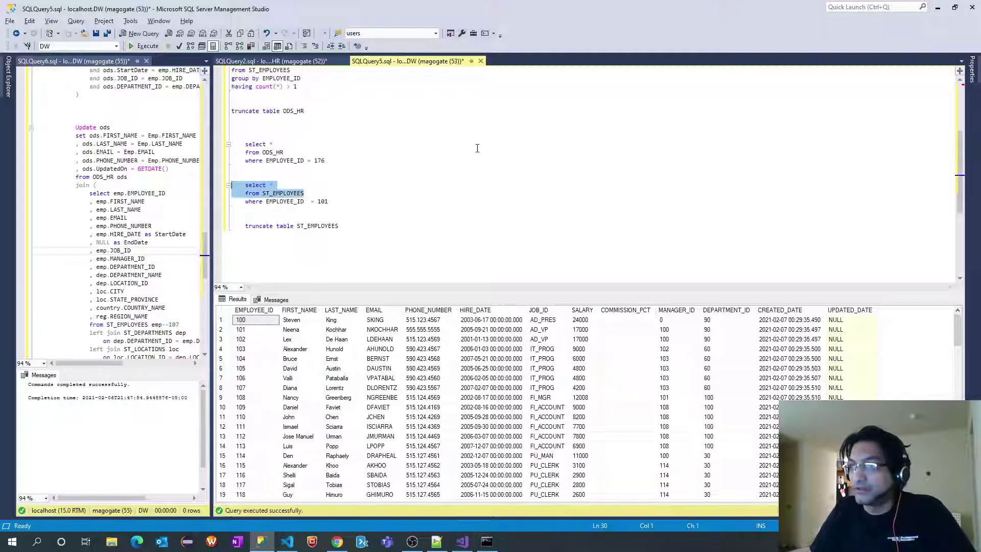
pyautogui.click(329, 119)
pyautogui.scroll(5, 332, 121)
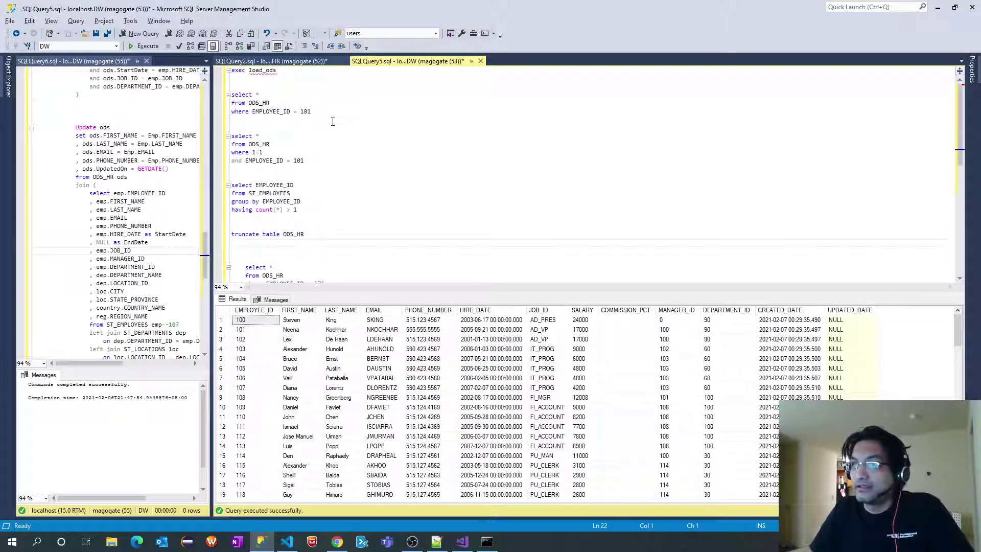
pyautogui.moveTo(282, 75); pyautogui.dragTo(204, 71)
pyautogui.hotkey('ctrl', 'c')
pyautogui.hotkey('alt', 'Tab')
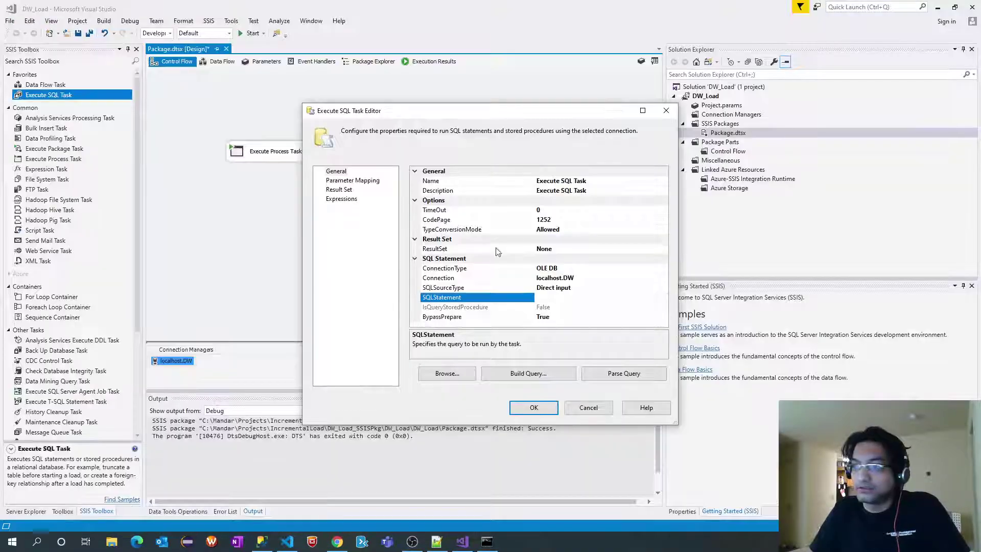
pyautogui.click(579, 300)
pyautogui.hotkey('ctrl', 'v')
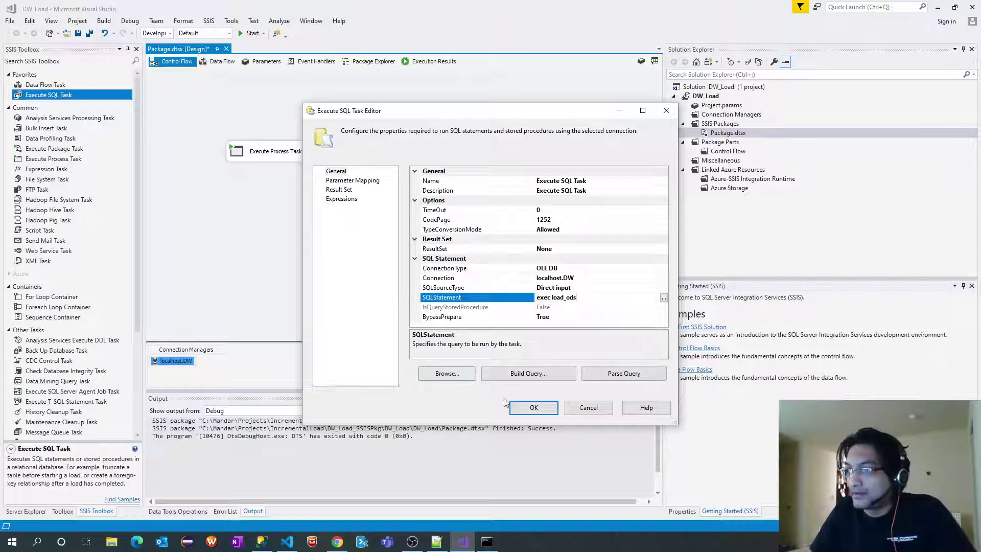
pyautogui.click(534, 407)
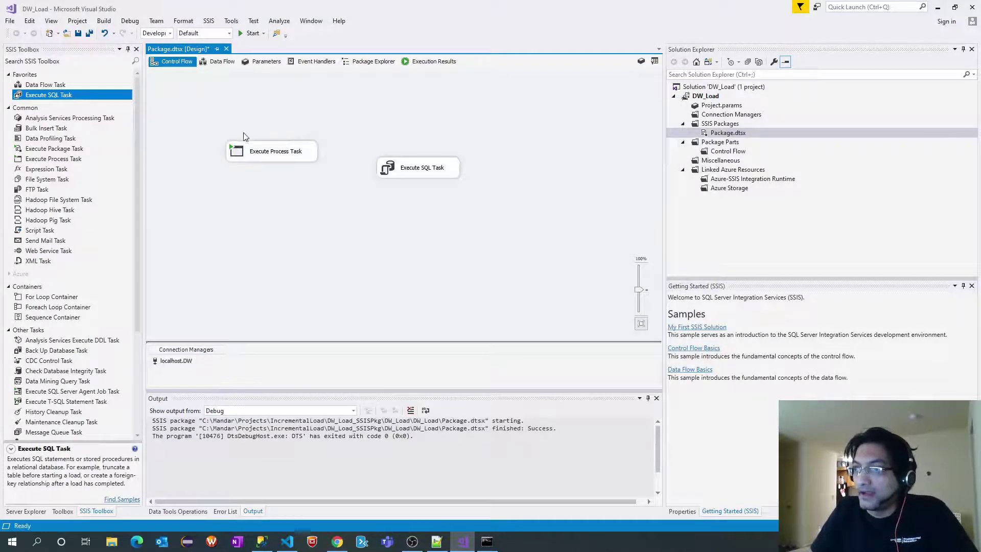
# - Link the Execute Process Task to the Execute SQL Task, place the SQL task directly beneath it, and save the package
pyautogui.click(258, 151)
pyautogui.moveTo(279, 179); pyautogui.dragTo(281, 213)
pyautogui.click(409, 175)
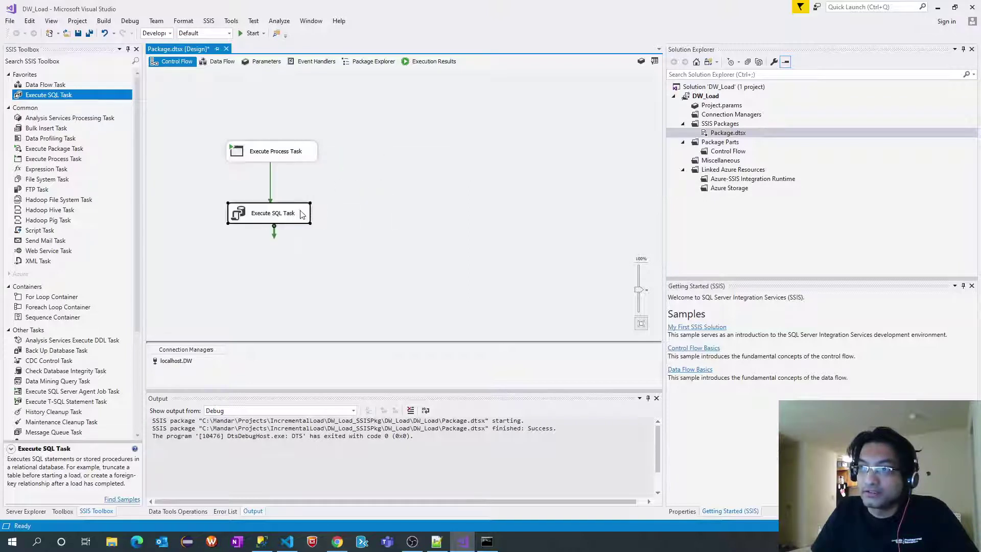
pyautogui.click(402, 201)
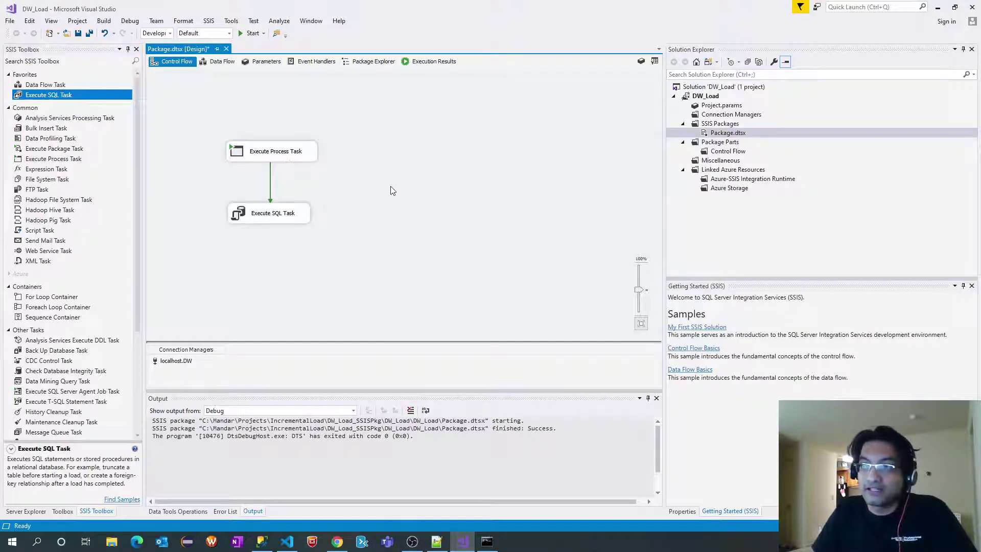
pyautogui.hotkey('ctrl', 's')
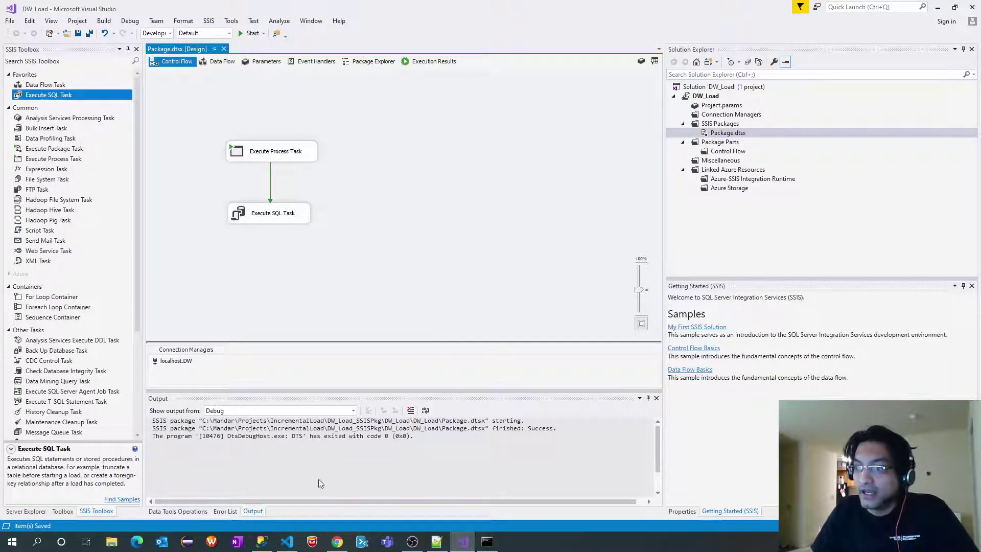
# - Switch to SQL Server Management Studio and truncate the ODS_HR and ST_EMPLOYEES tables in DW
pyautogui.click(262, 542)
pyautogui.click(397, 153)
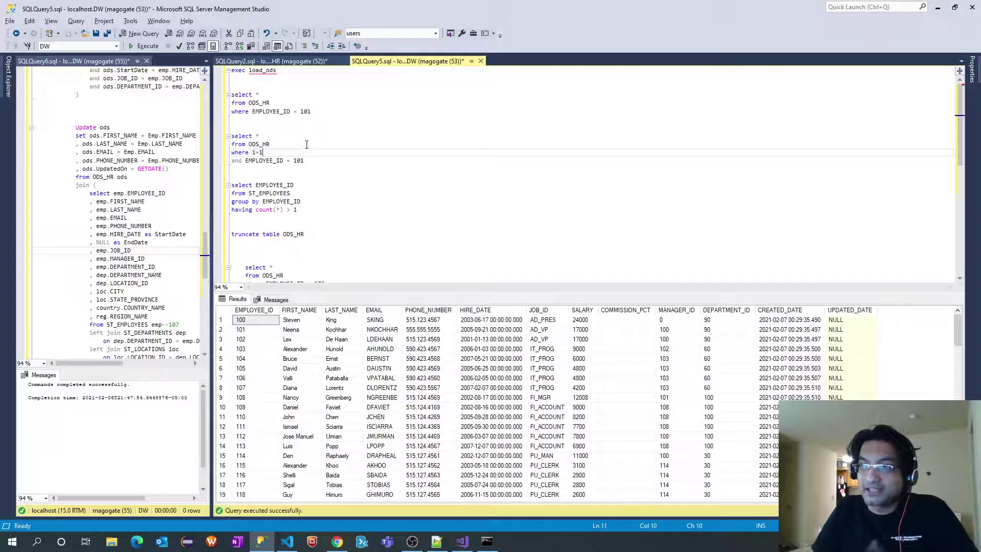
pyautogui.moveTo(320, 235); pyautogui.dragTo(218, 231)
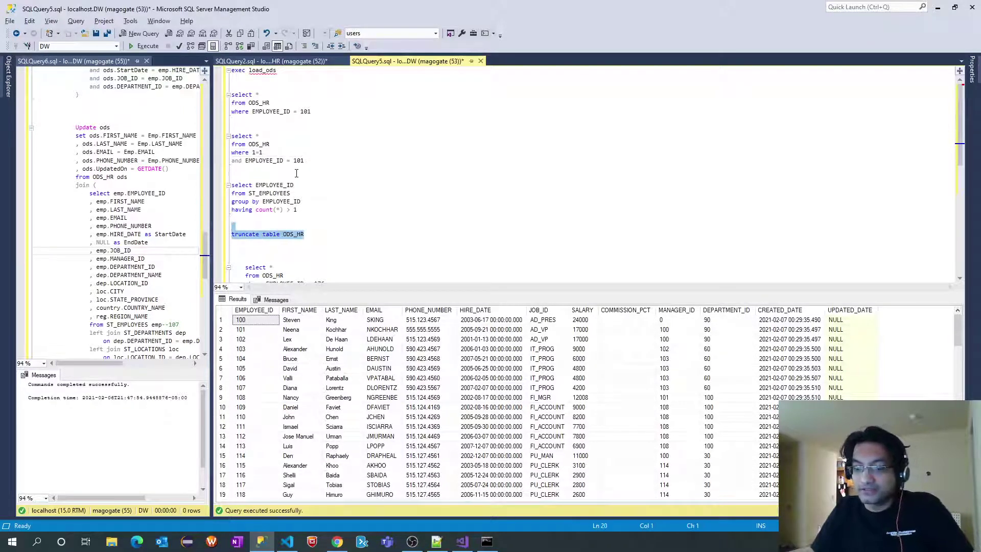
pyautogui.press('F5')
pyautogui.click(332, 211)
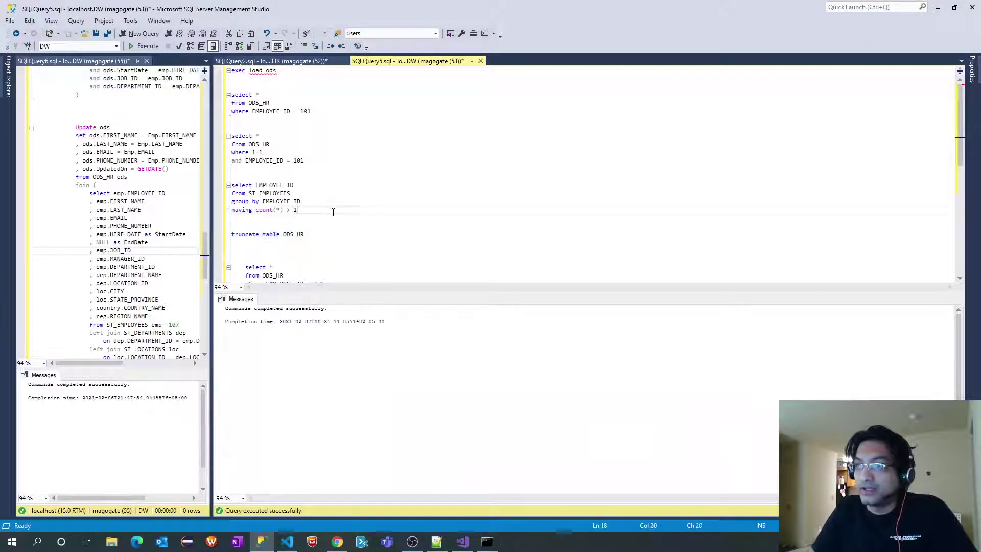
pyautogui.scroll(-4, 332, 210)
pyautogui.moveTo(341, 250); pyautogui.dragTo(236, 251)
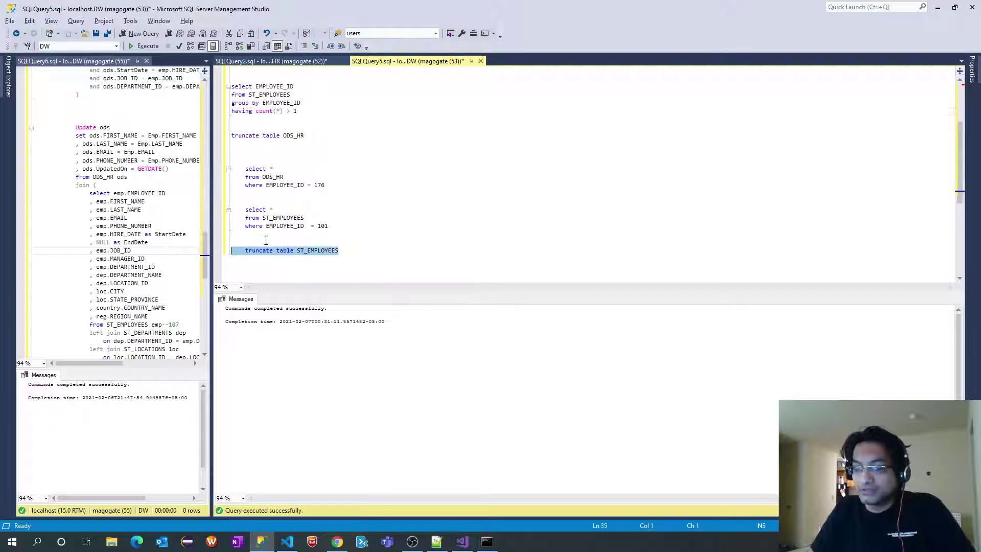
pyautogui.press('F5')
# - Query all rows of ST_EMPLOYEES and of ODS_HR, without their EMPLOYEE_ID filters, to check the truncated tables
pyautogui.moveTo(304, 219); pyautogui.dragTo(225, 211)
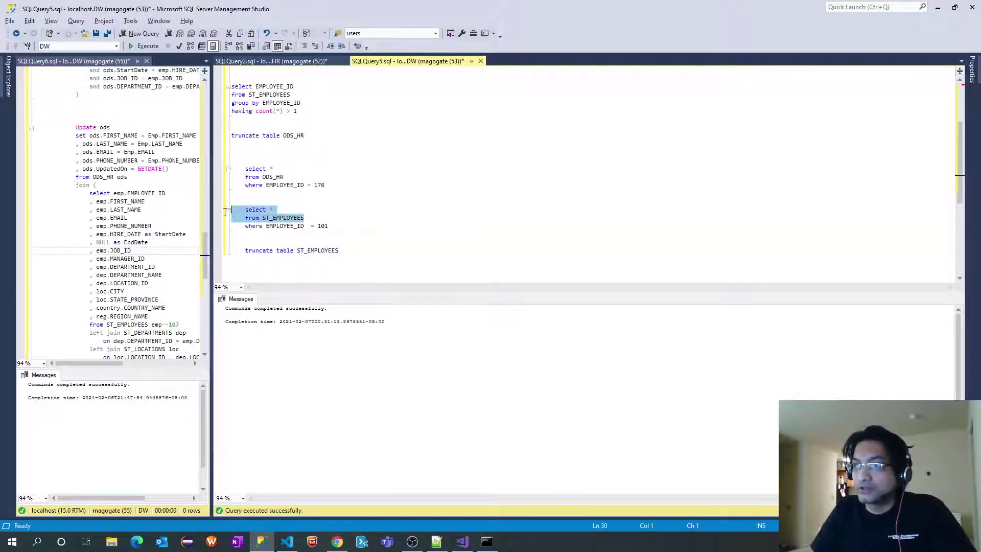
pyautogui.press('F5')
pyautogui.moveTo(284, 178); pyautogui.dragTo(228, 169)
pyautogui.press('F5')
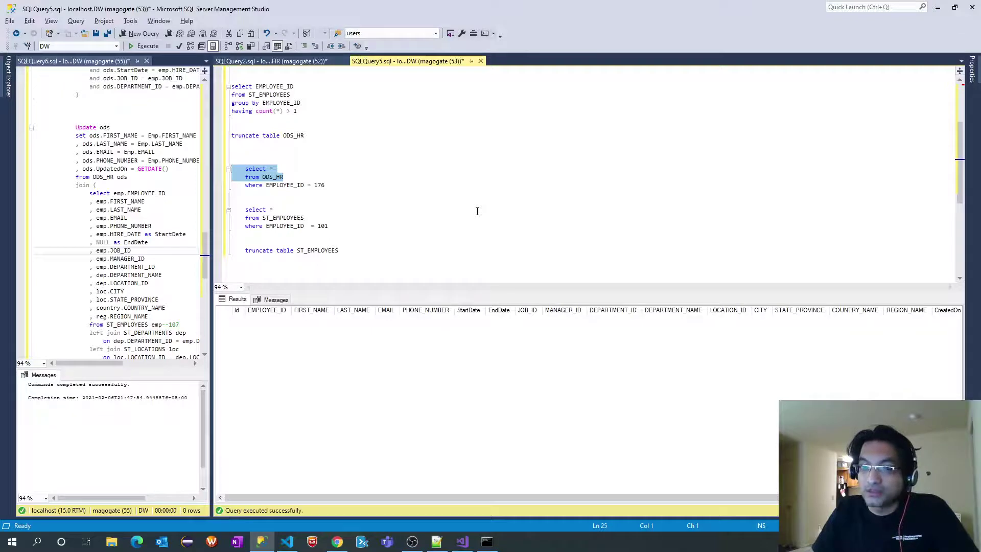
# - Switch to Visual Studio, run the package until both tasks finish, and stop debugging
pyautogui.hotkey('alt', 'Tab')
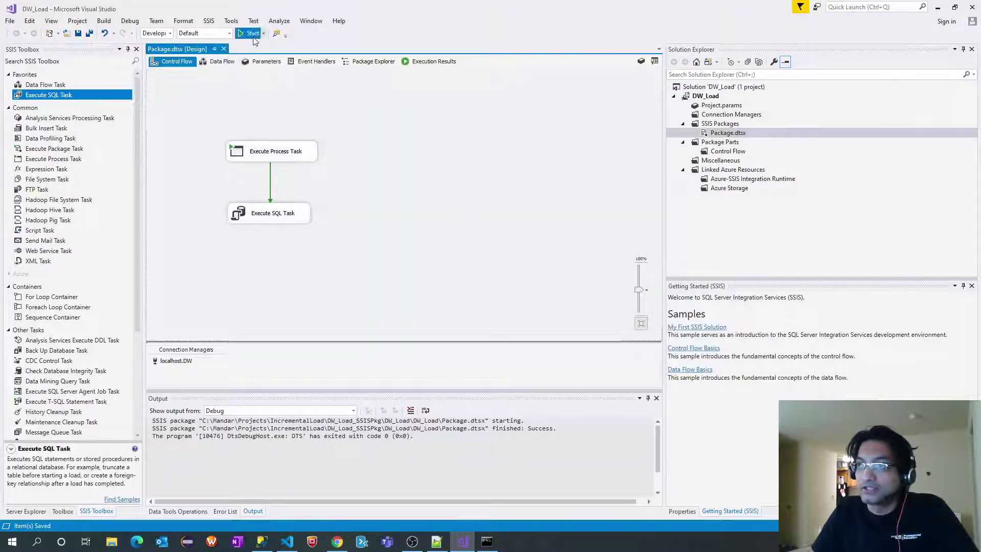
pyautogui.click(253, 38)
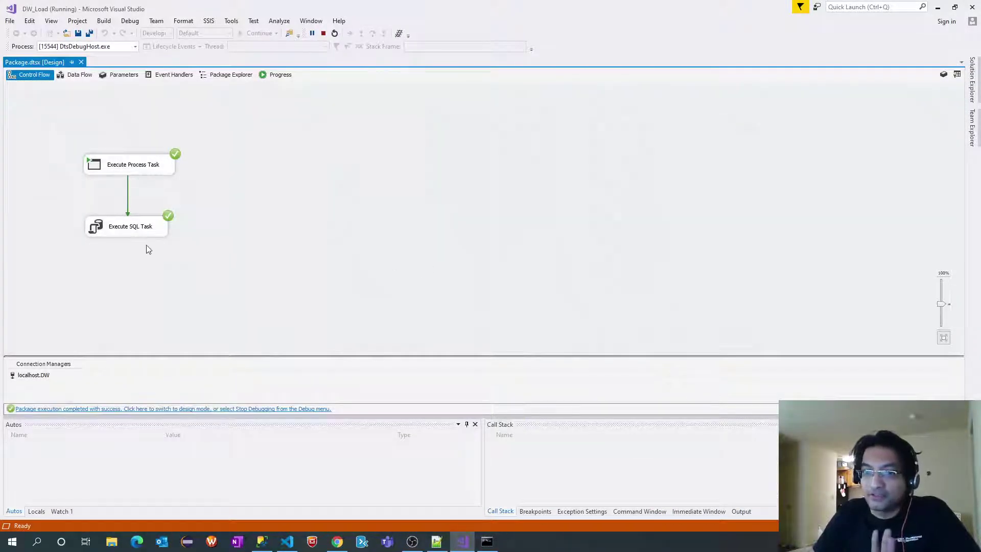
pyautogui.click(322, 34)
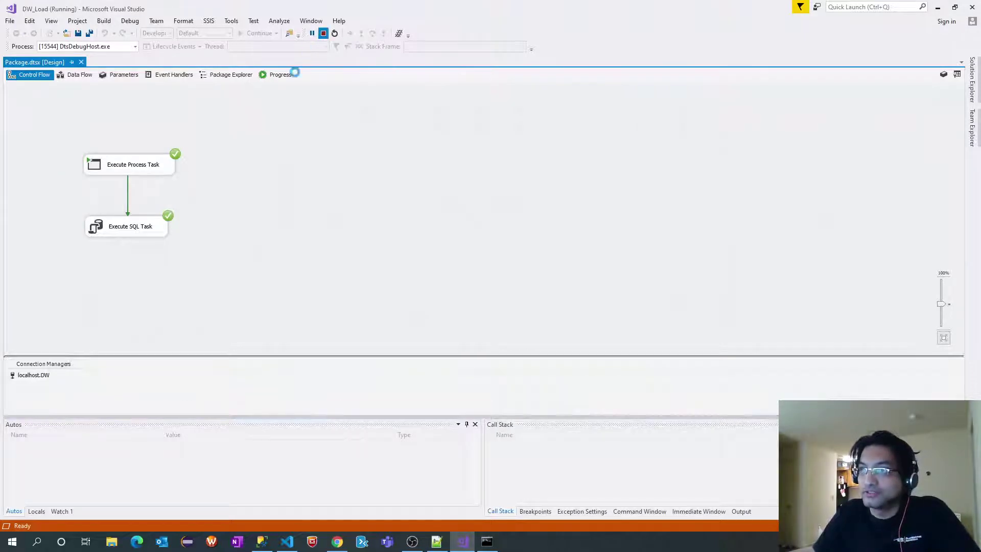
# - Switch to SQL Server Management Studio and rerun the unfiltered ODS_HR and ST_EMPLOYEES queries to check the loaded data
pyautogui.click(262, 543)
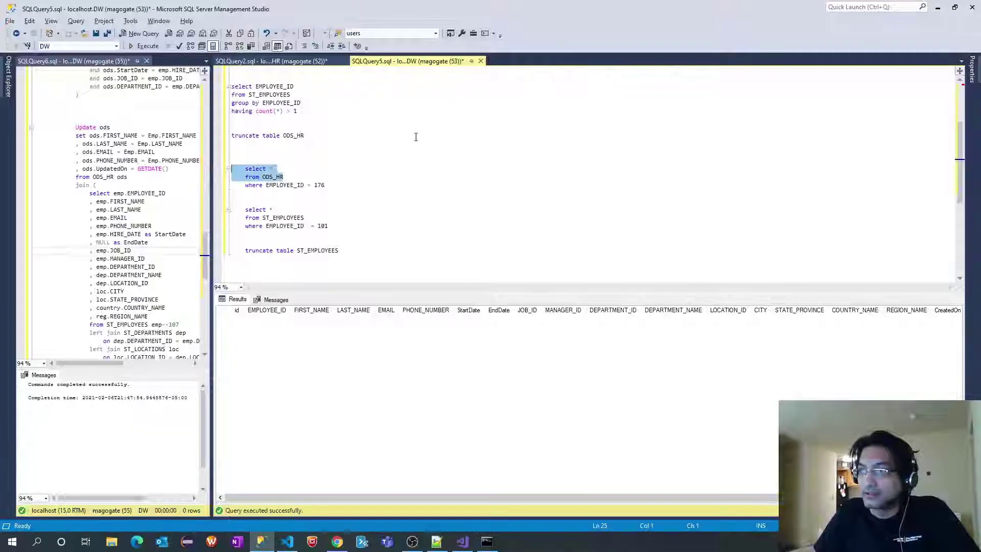
pyautogui.click(147, 47)
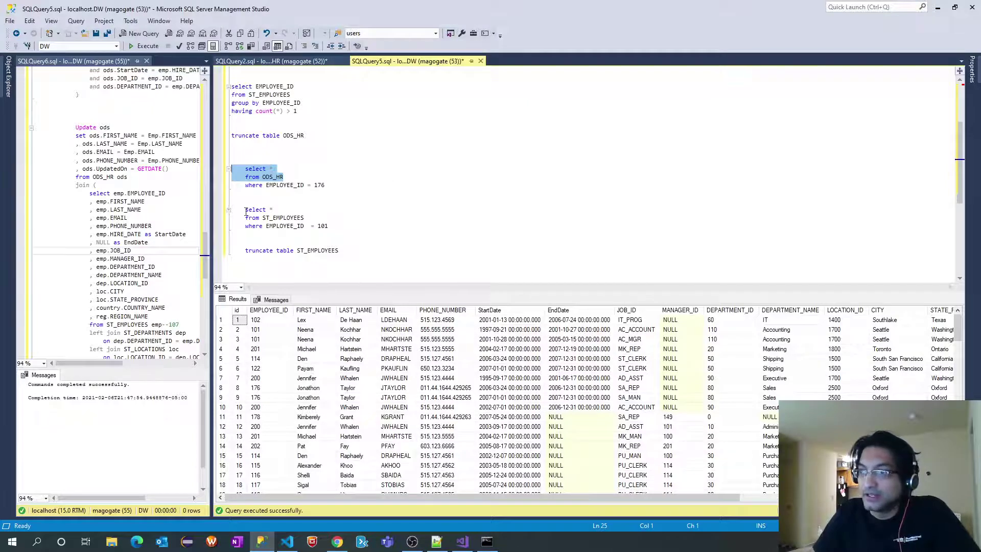
pyautogui.moveTo(246, 210); pyautogui.dragTo(330, 215)
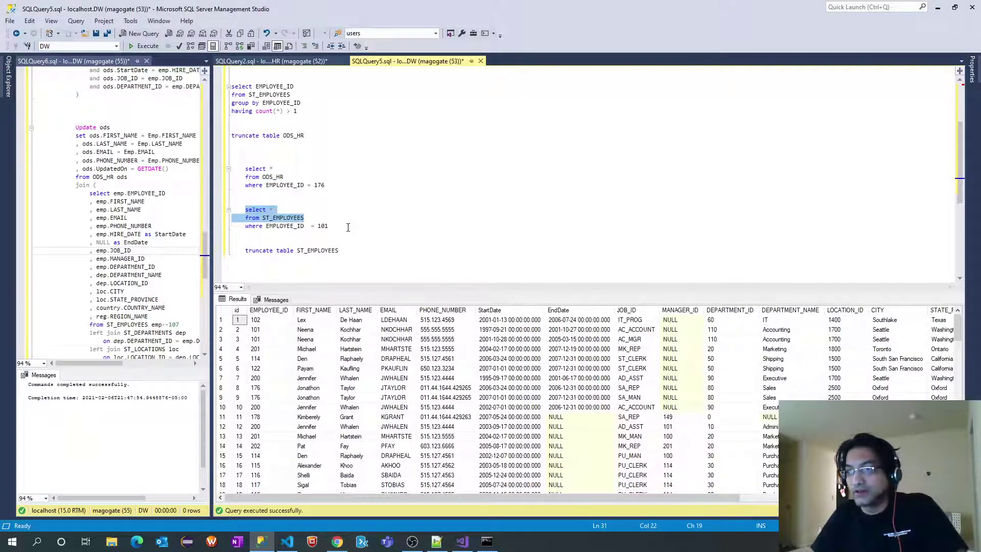
pyautogui.press('F5')
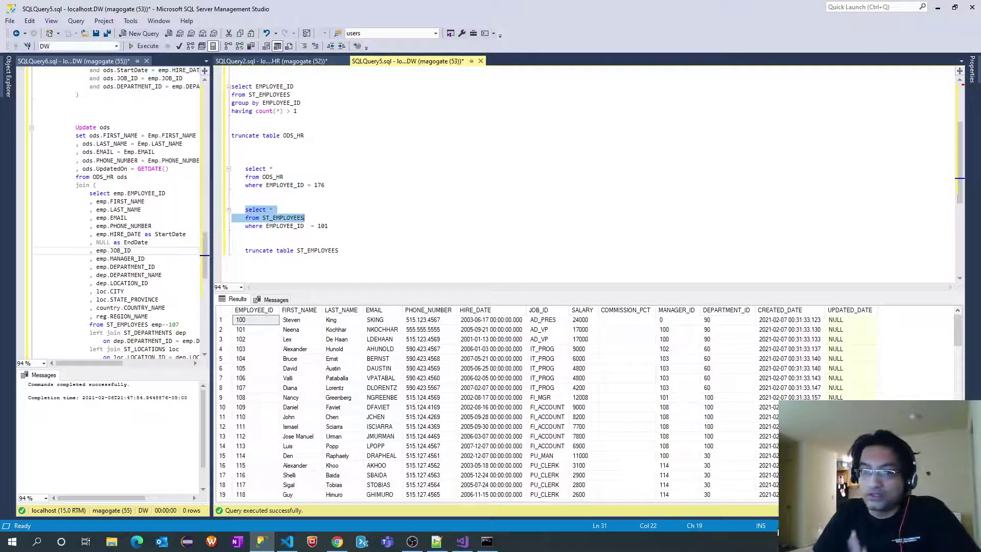